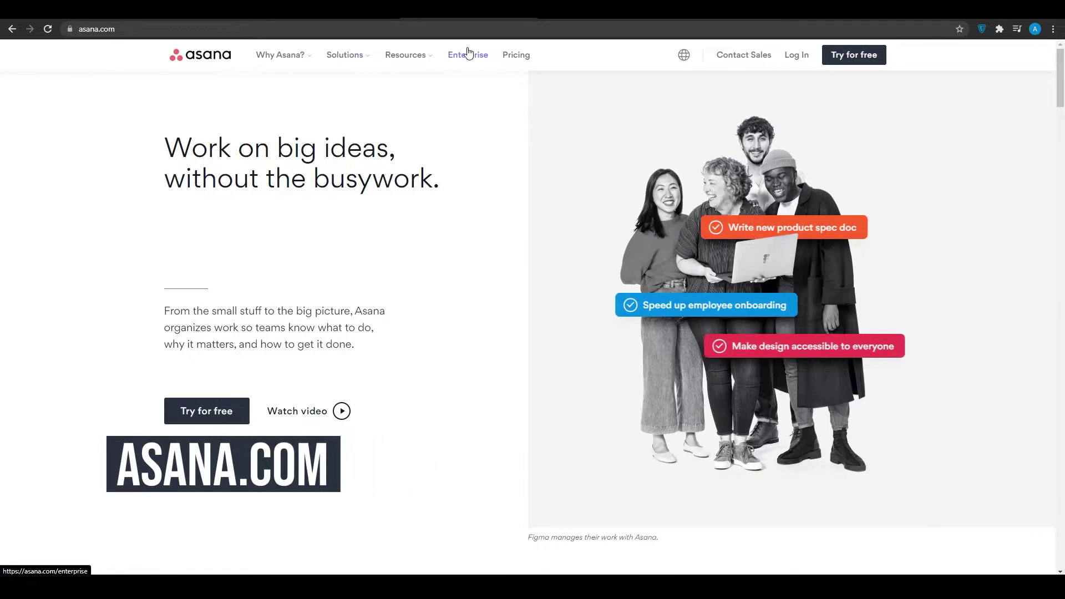
Step: Start a free Asana sign-up and enter 'Write Scripts' as the first task, fixing the typo
scroll(316, 233, "down", 1)
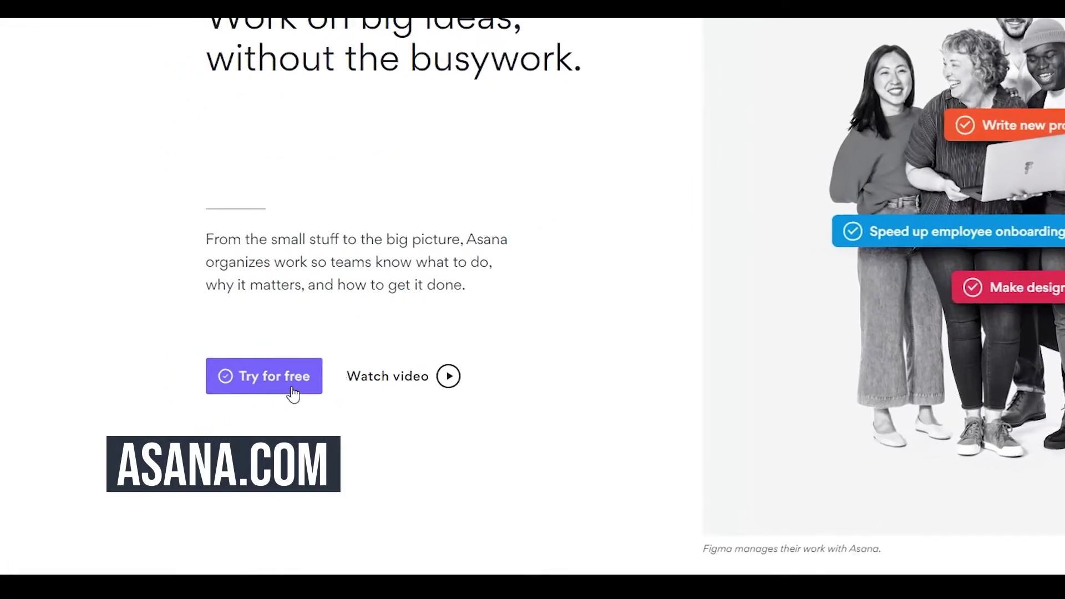
left_click(293, 395)
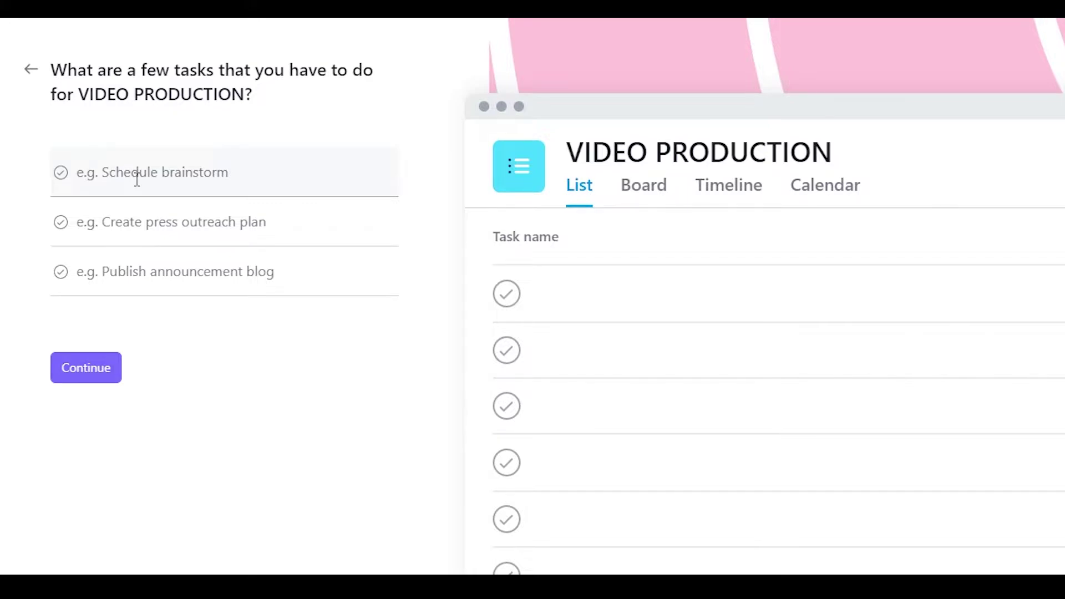
type("W")
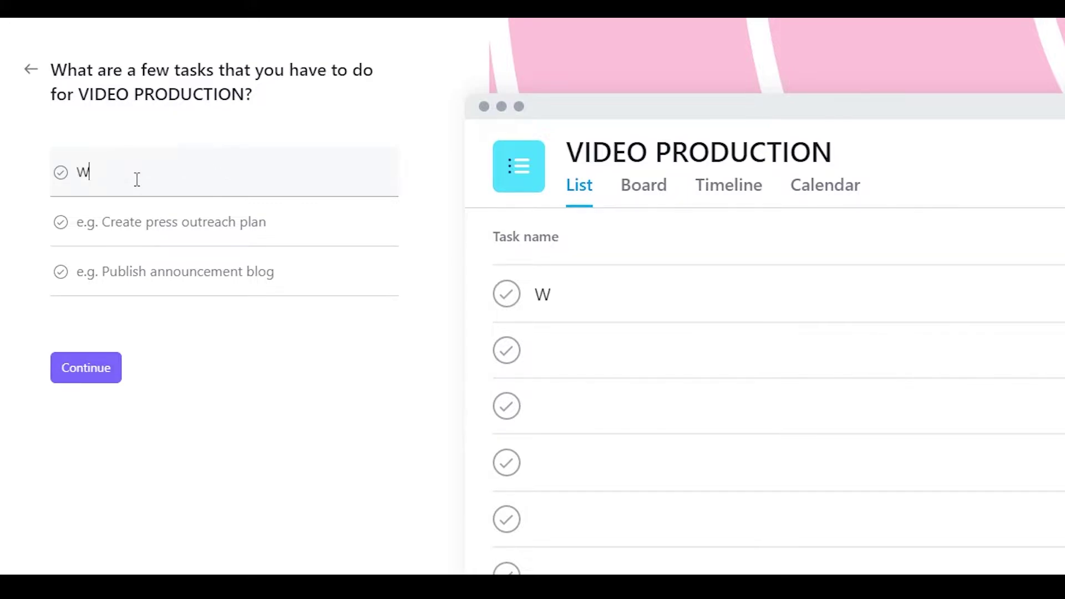
type("rite Scripts")
left_click(281, 229)
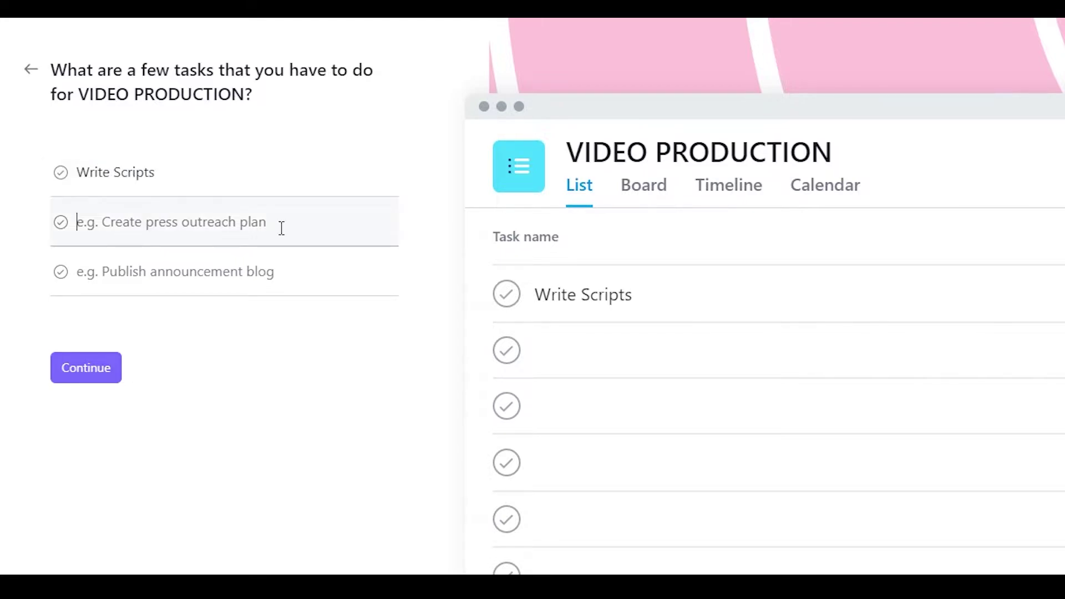
Step: Add 'Produce the Voiceovers' and 'Publish the videos' as the other two tasks and continue
type("Produce t")
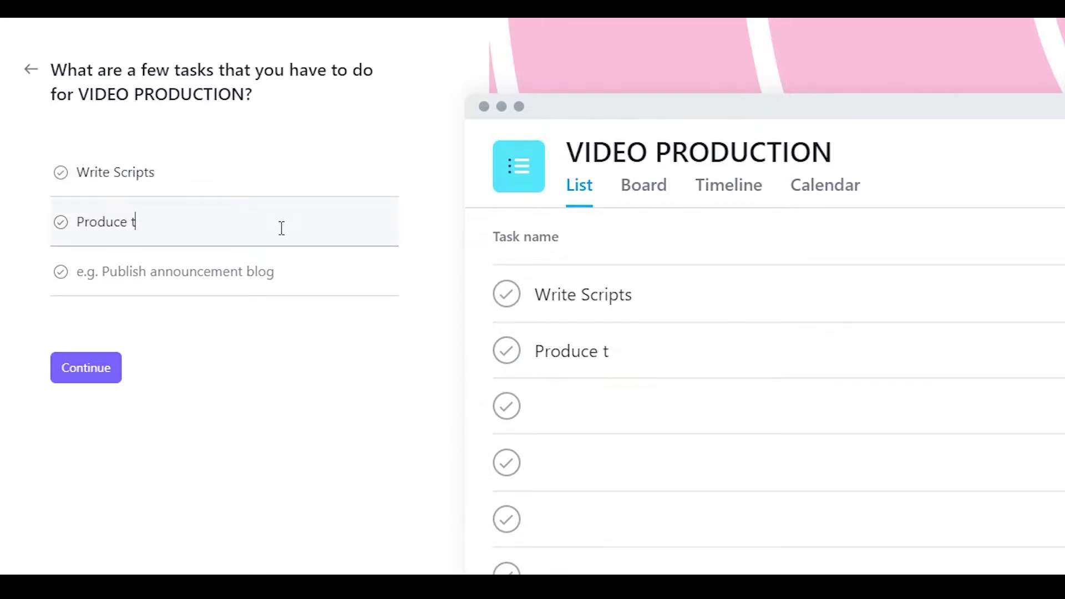
type("he Voiceovers")
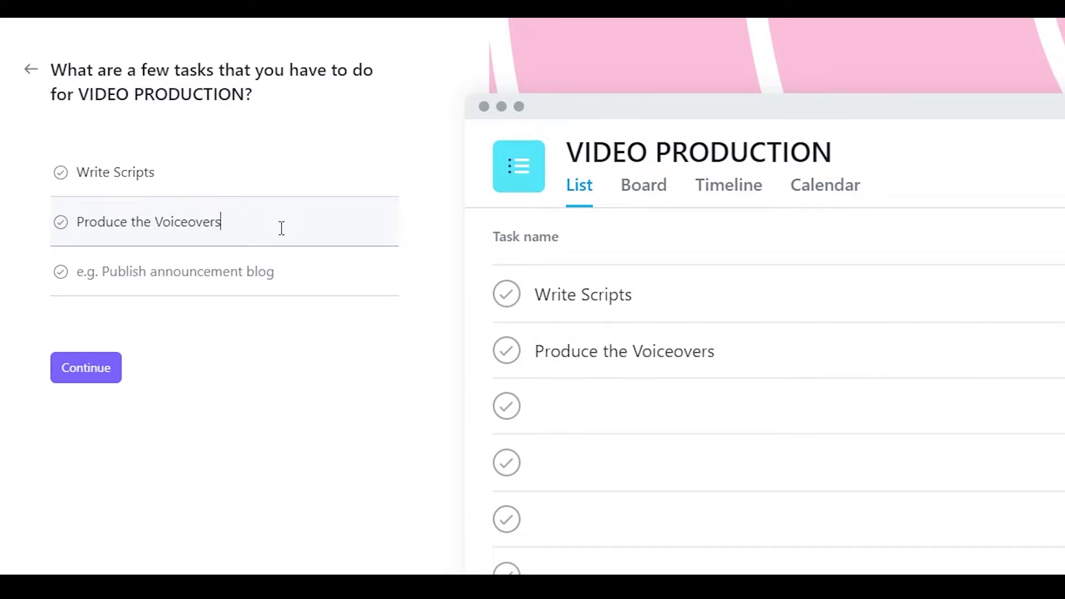
left_click(307, 254)
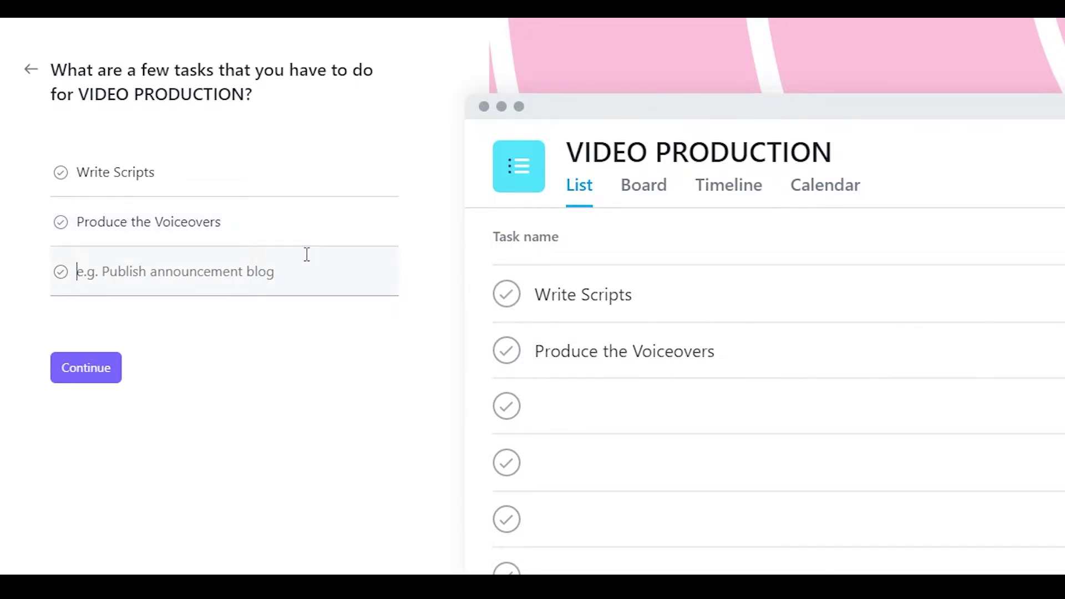
type("Publish th")
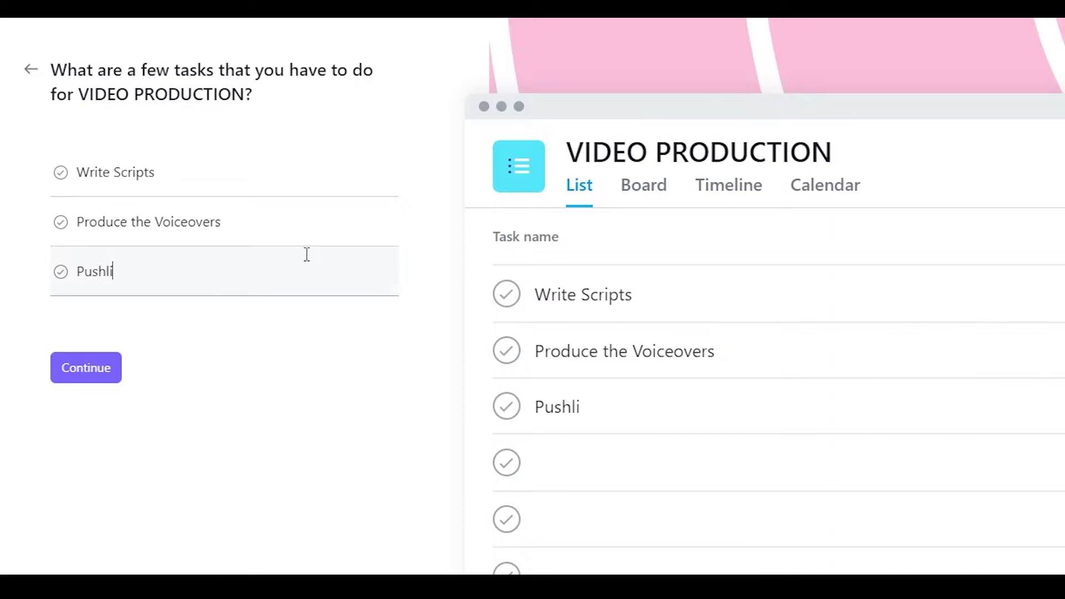
type("e videos")
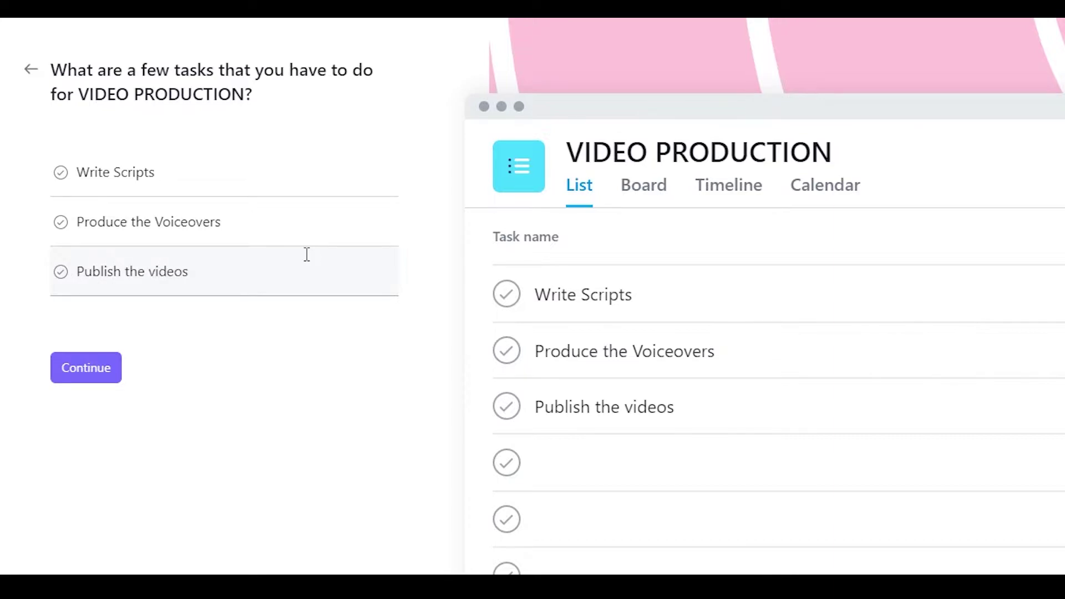
left_click(84, 373)
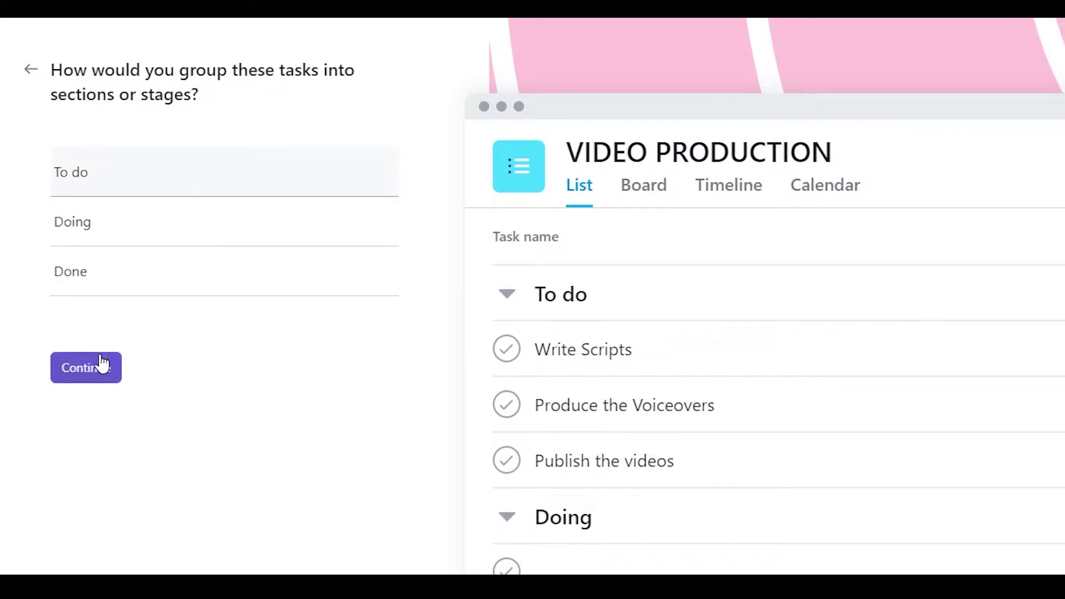
Step: Accept the To do, Doing and Done sections, then choose Board after previewing Calendar, Timeline and List
left_click(131, 221)
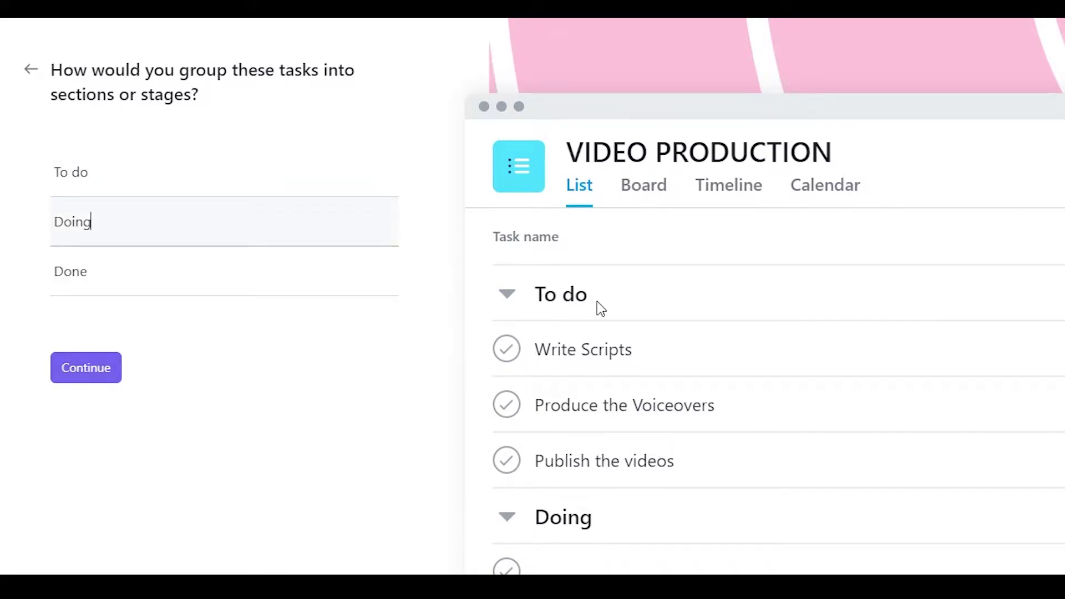
left_click(82, 369)
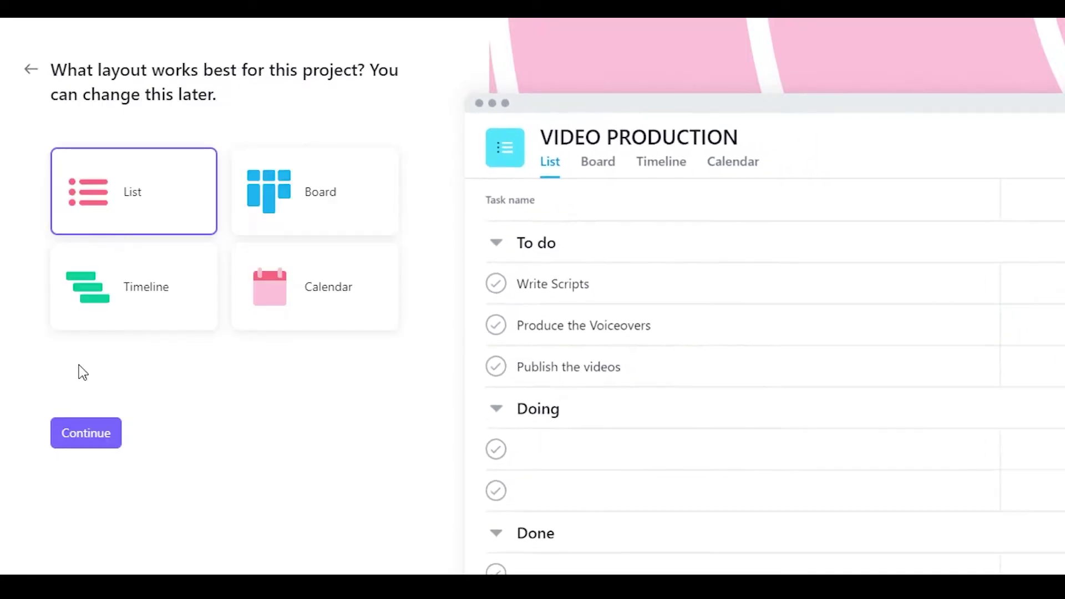
left_click(291, 194)
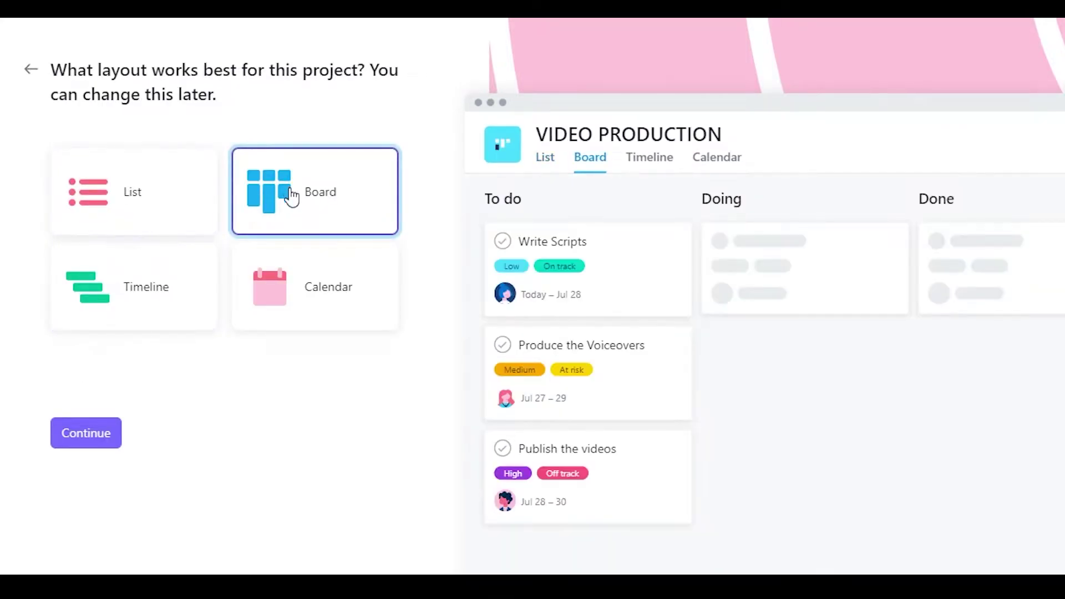
left_click(285, 257)
left_click(159, 274)
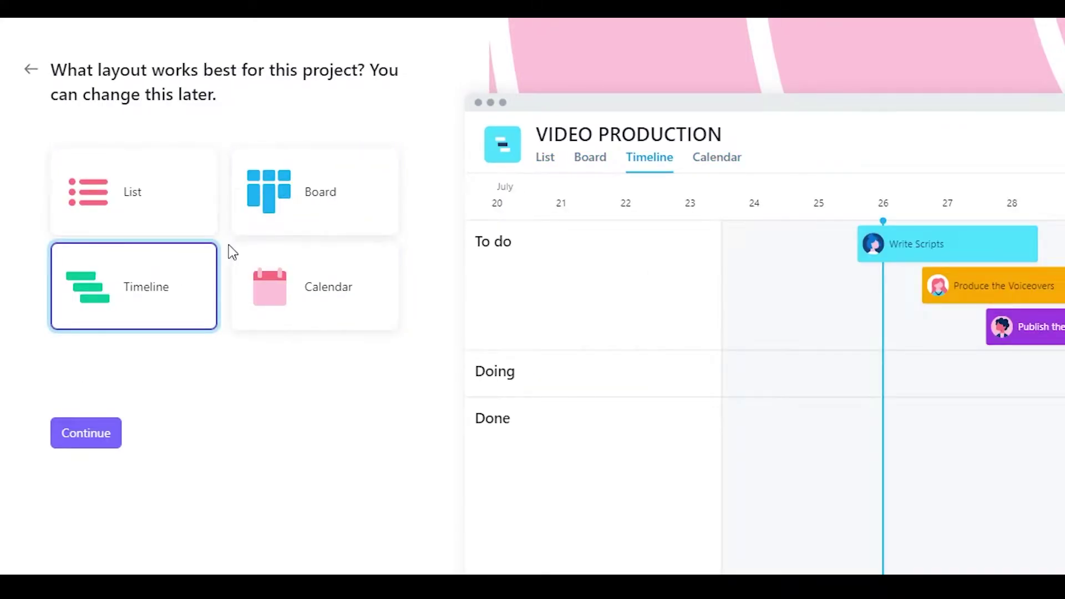
left_click(303, 188)
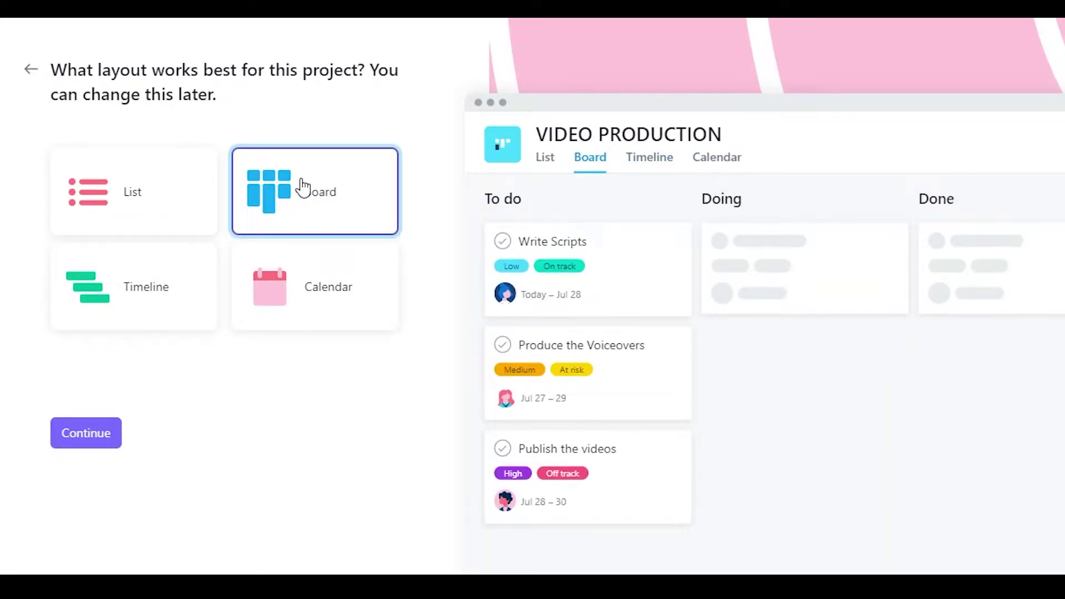
left_click(174, 278)
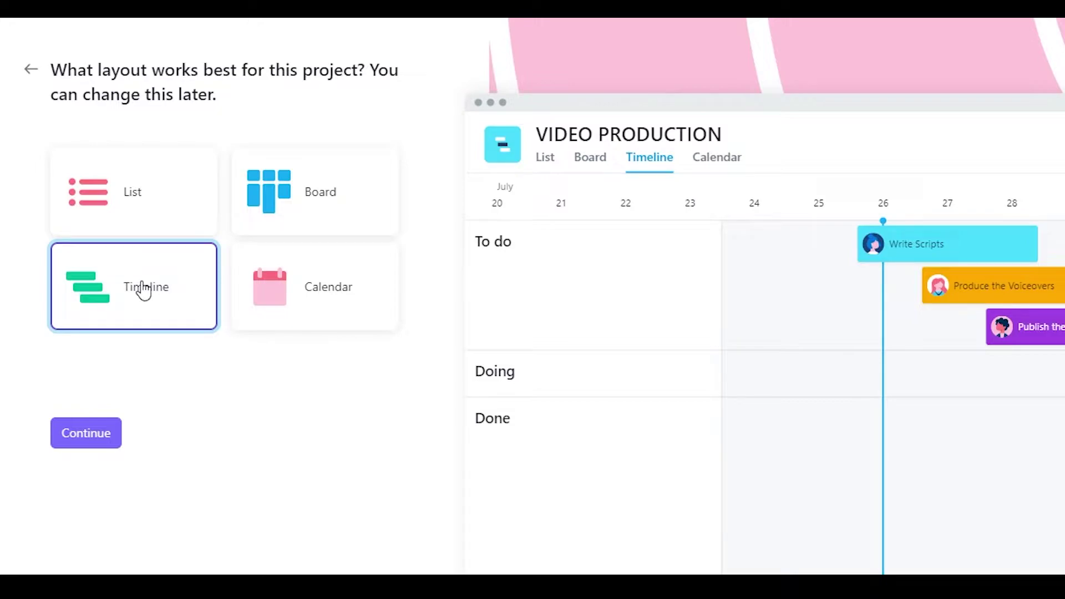
left_click(328, 293)
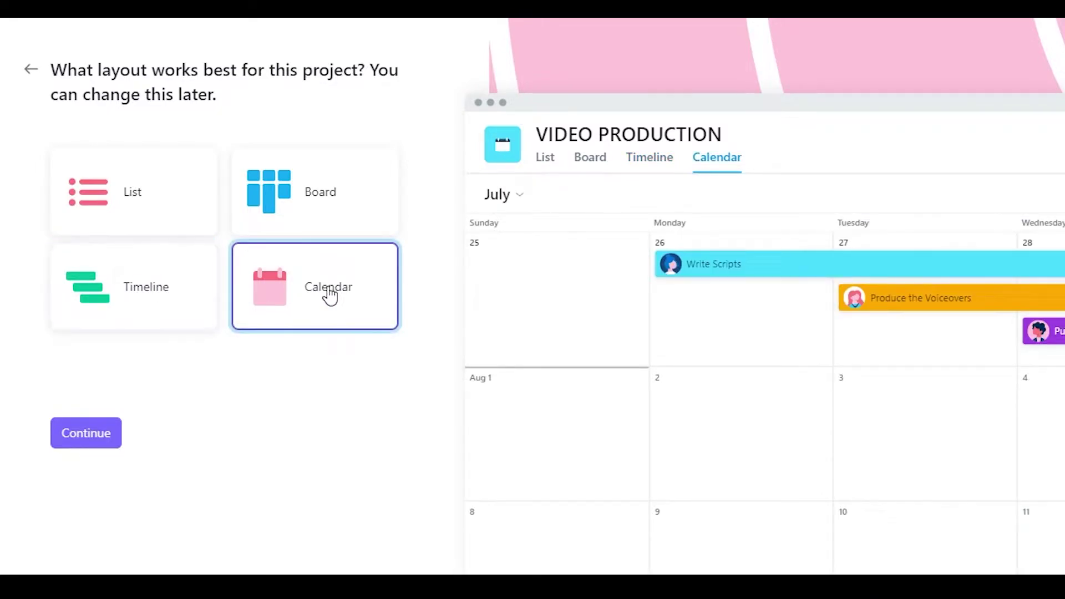
left_click(154, 223)
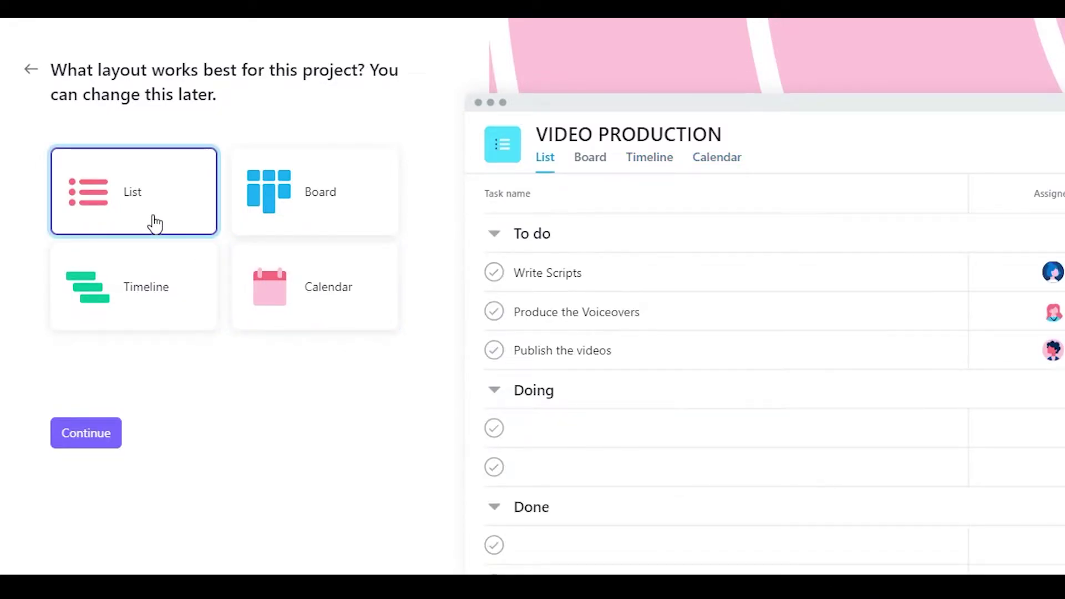
left_click(270, 232)
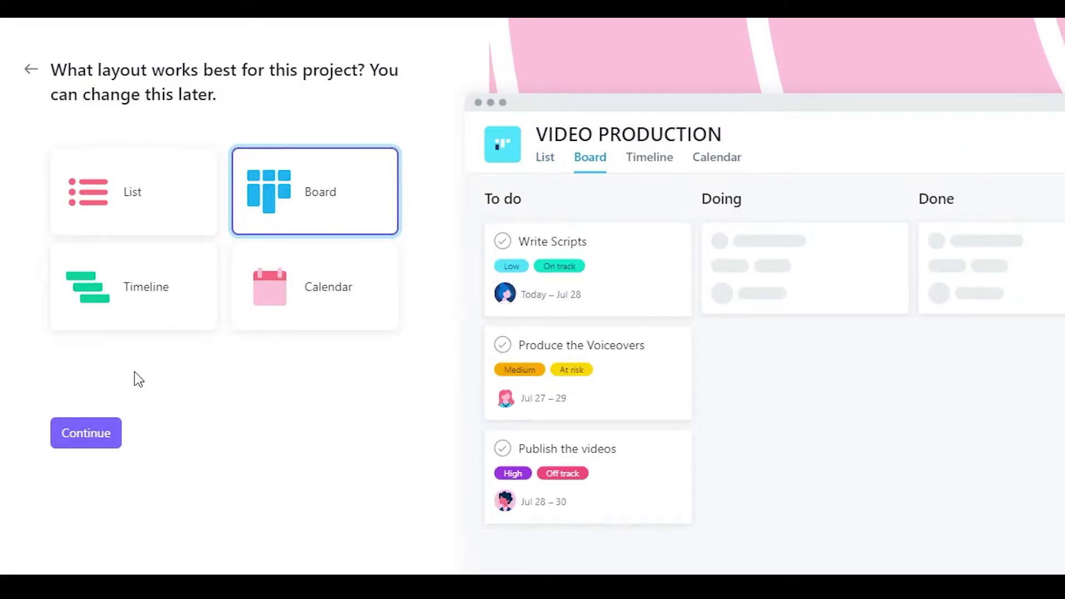
left_click(98, 432)
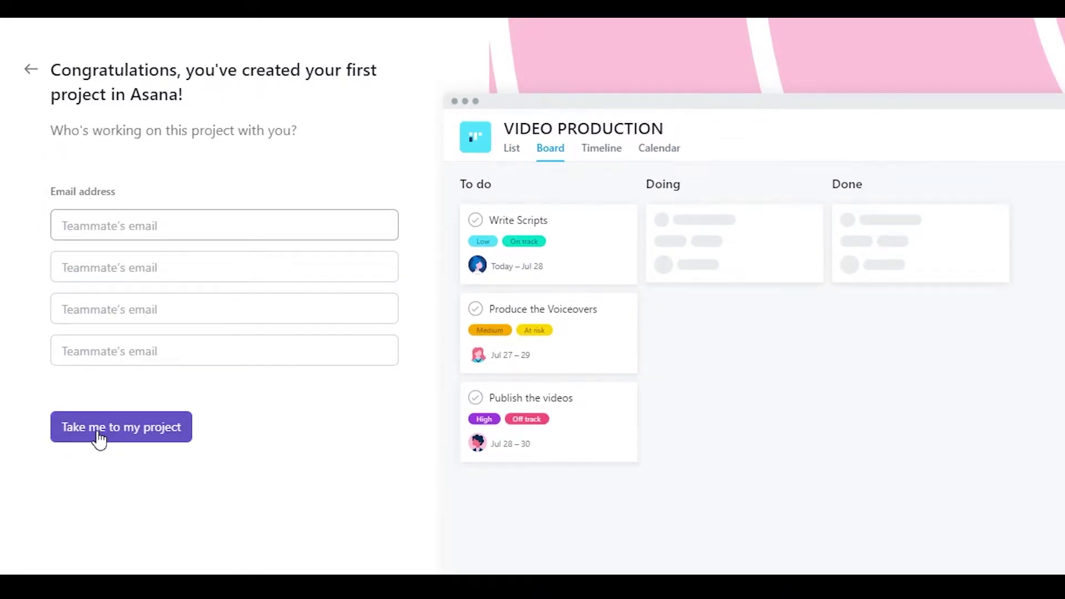
Step: Enter a teammate's e-mail address in the first invite field, correcting the typo at its end
left_click(170, 234)
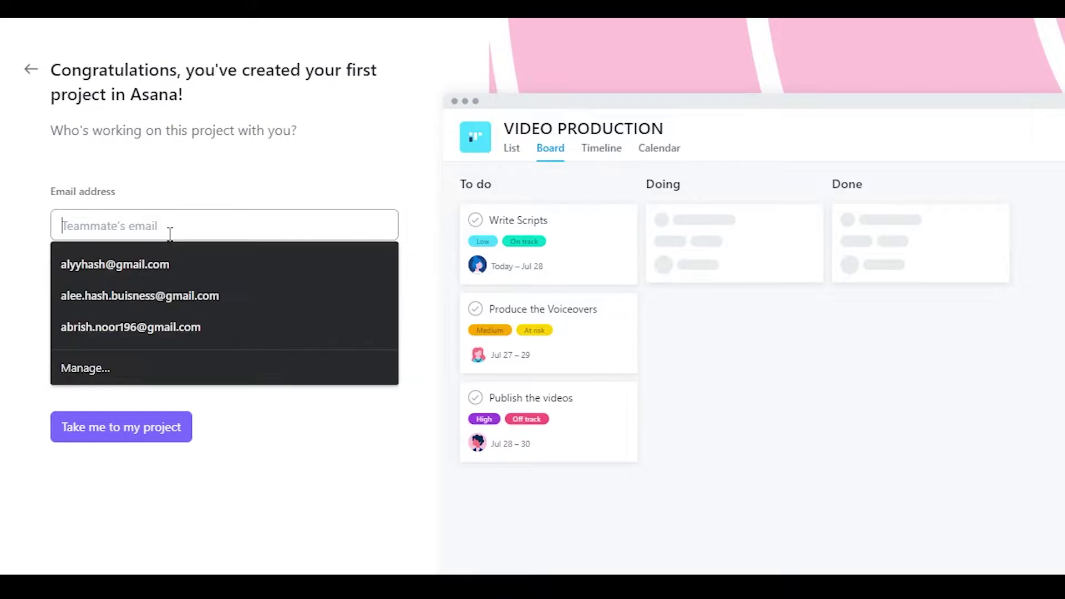
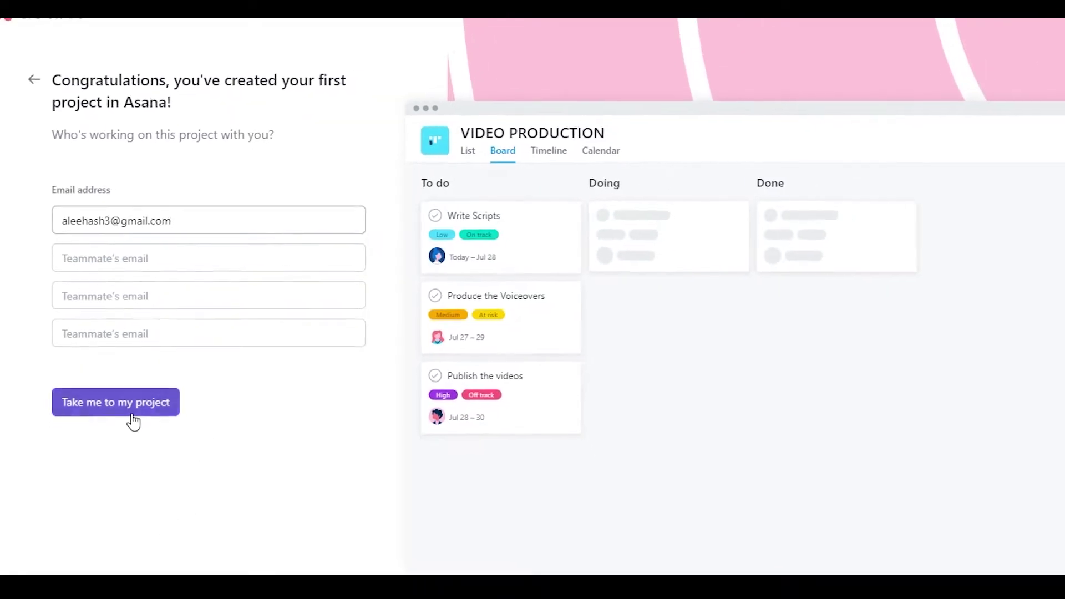
Step: Open the VIDEO PRODUCTION board, save the password, and move Write Scripts into the Done column
left_click(133, 422)
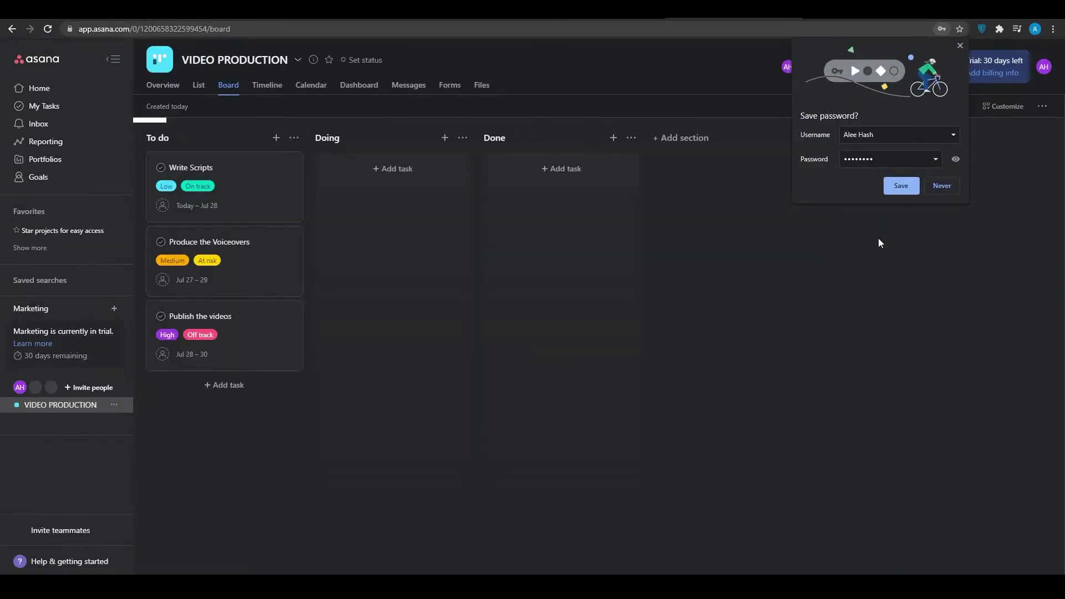
left_click(912, 186)
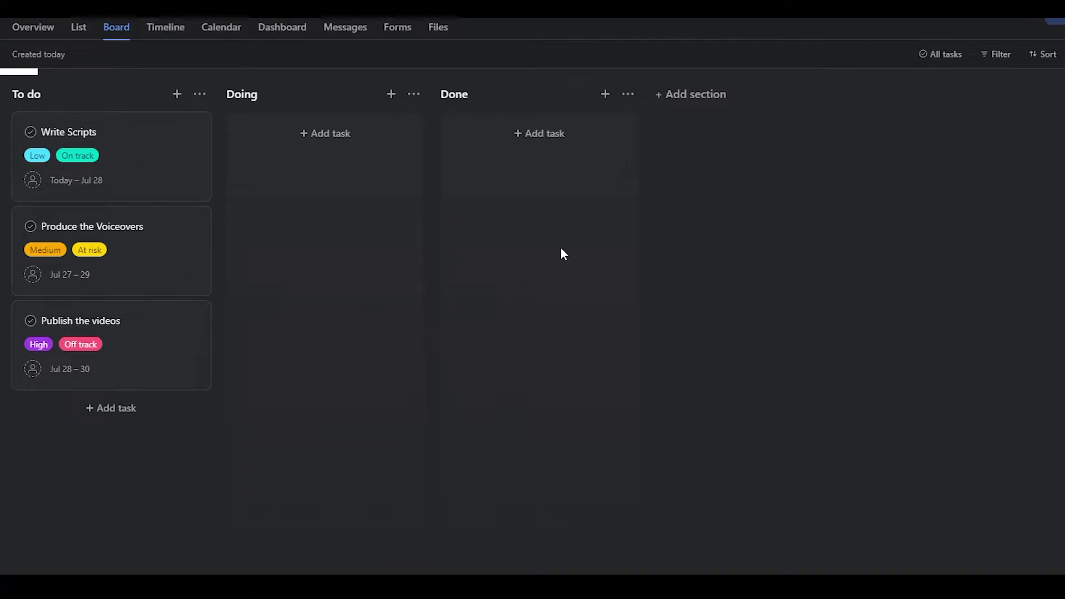
left_click_drag(124, 138, 373, 236)
left_click_drag(359, 157, 885, 180)
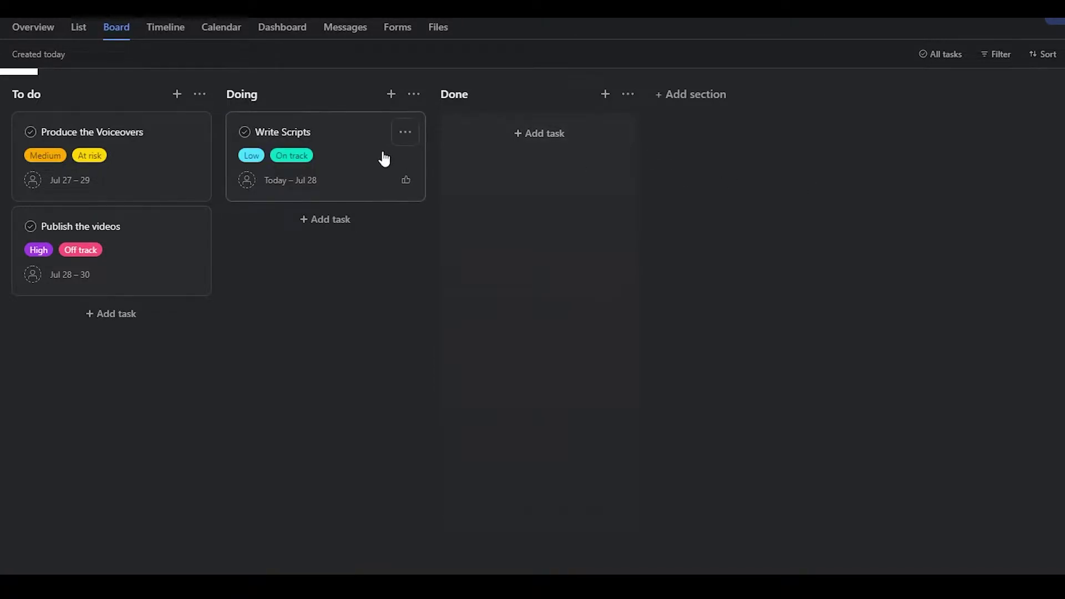
left_click_drag(383, 159, 575, 172)
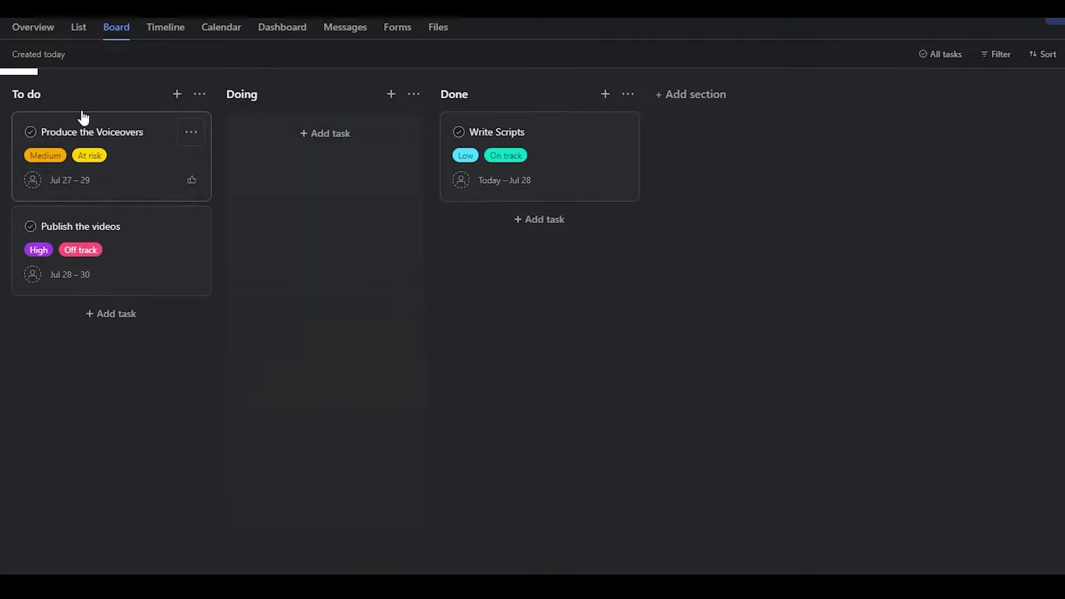
left_click(45, 95)
left_click_drag(51, 95, 21, 95)
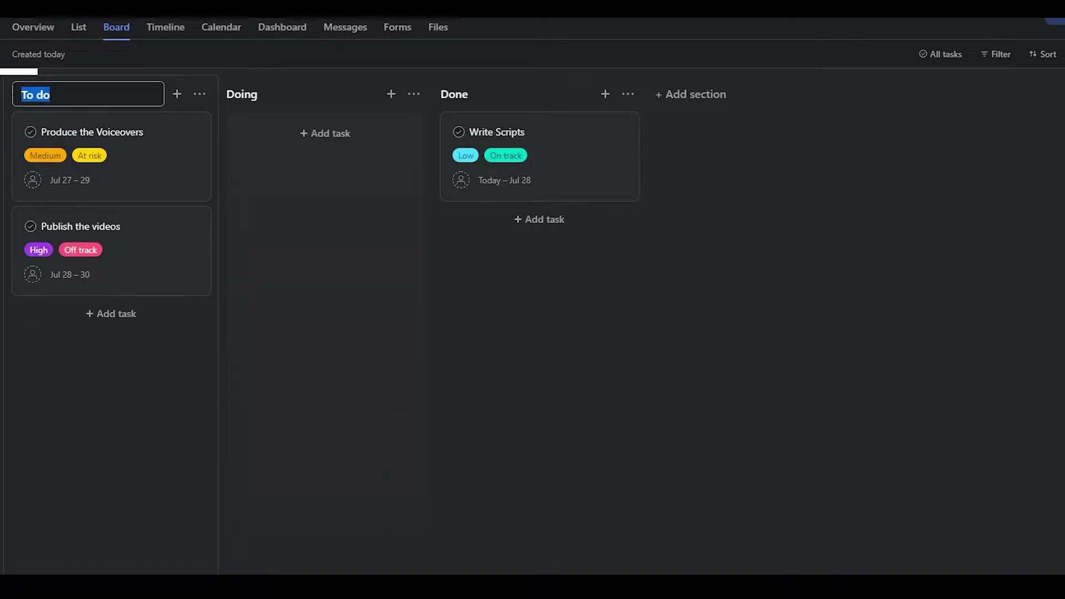
Step: Rename the To do section to SCRIPT PRODUCTION
type("SCRIPT PRODUCTIOPN")
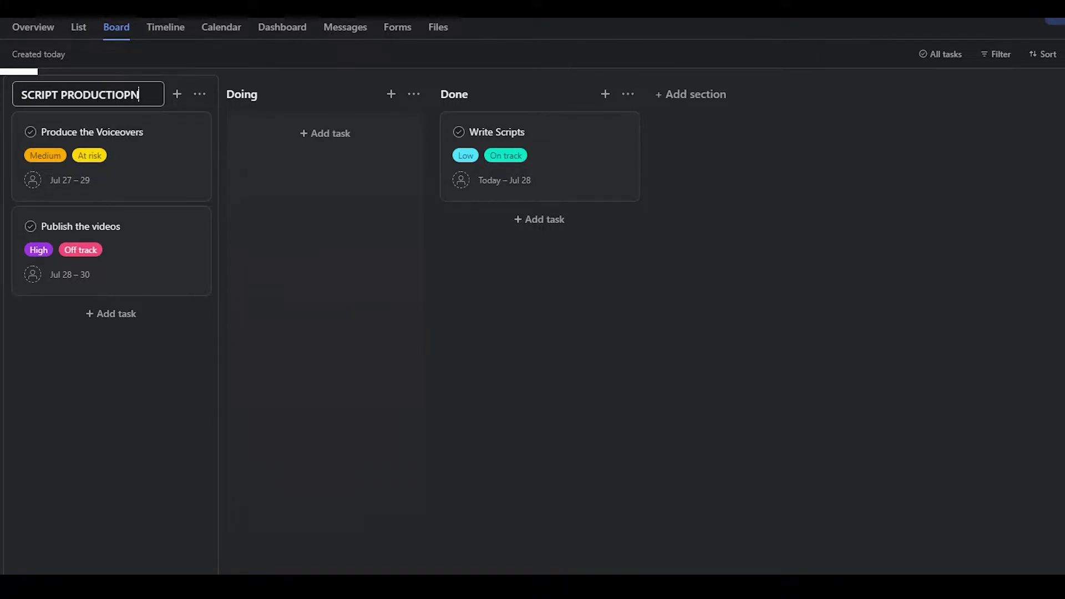
key("BackSpace")
key("BackSpace")
type("N")
left_click(280, 103)
key("Escape")
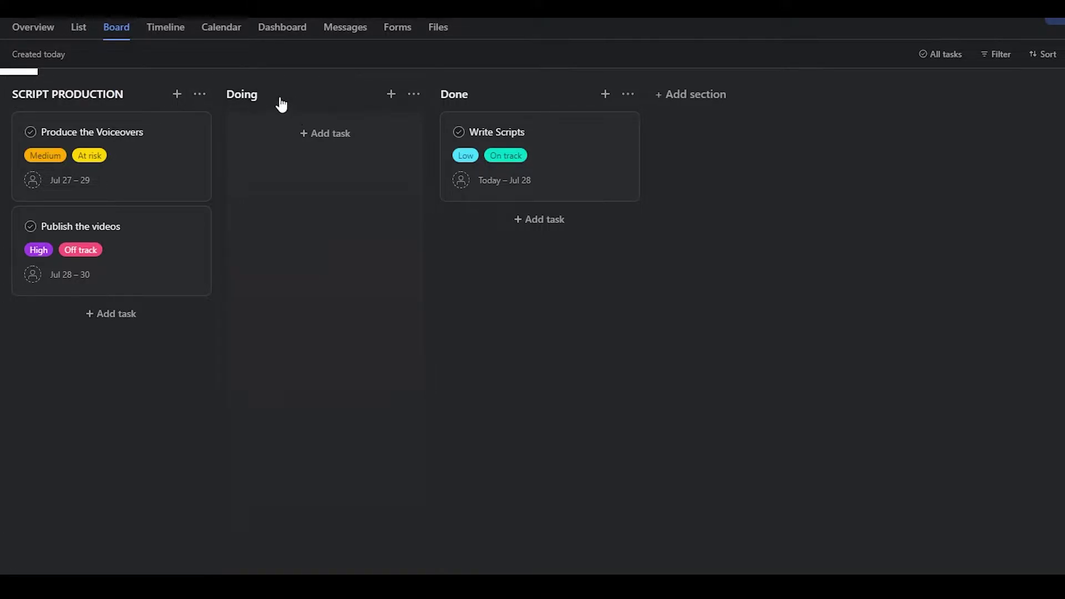
Step: Rename the Doing section to VIDEO PRODUCTION and the Done section to FINALISING
left_click(275, 95)
type("VIDEO PRODUCTION")
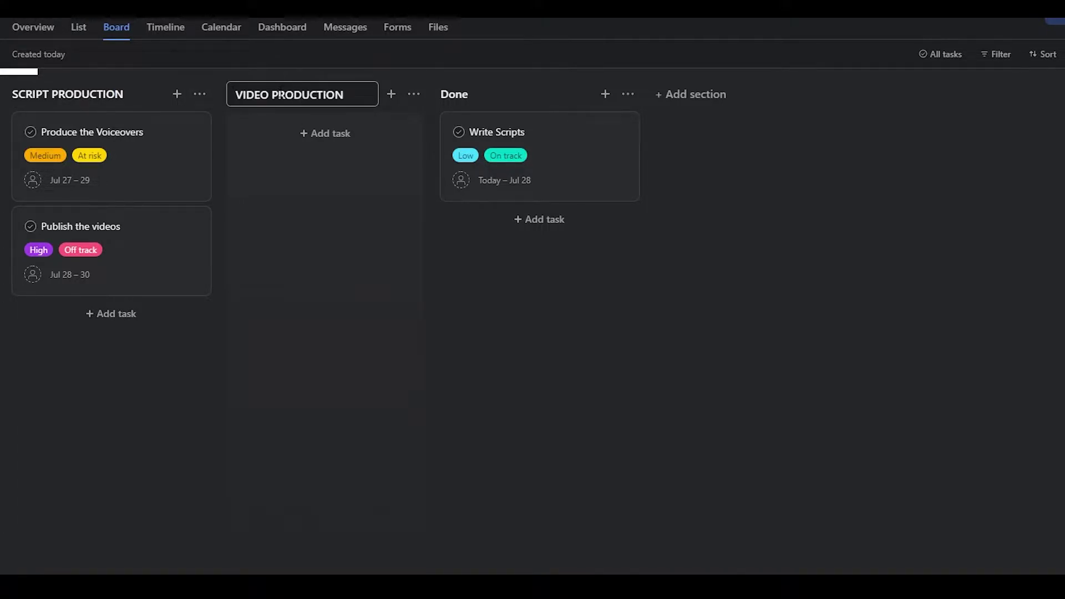
left_click(465, 93)
double_click(468, 94)
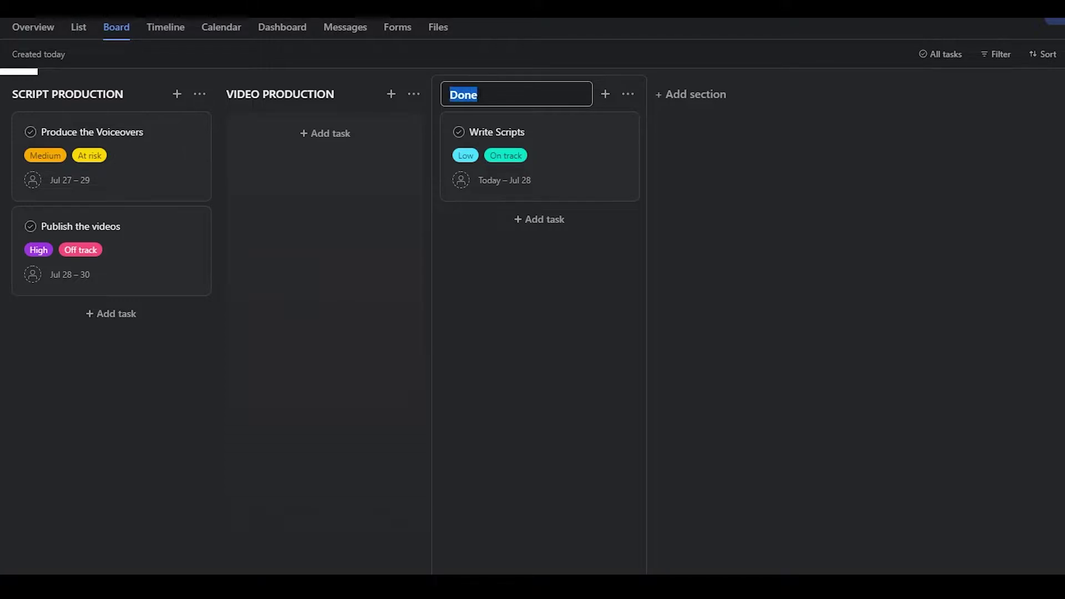
type("FINALISING")
left_click(391, 222)
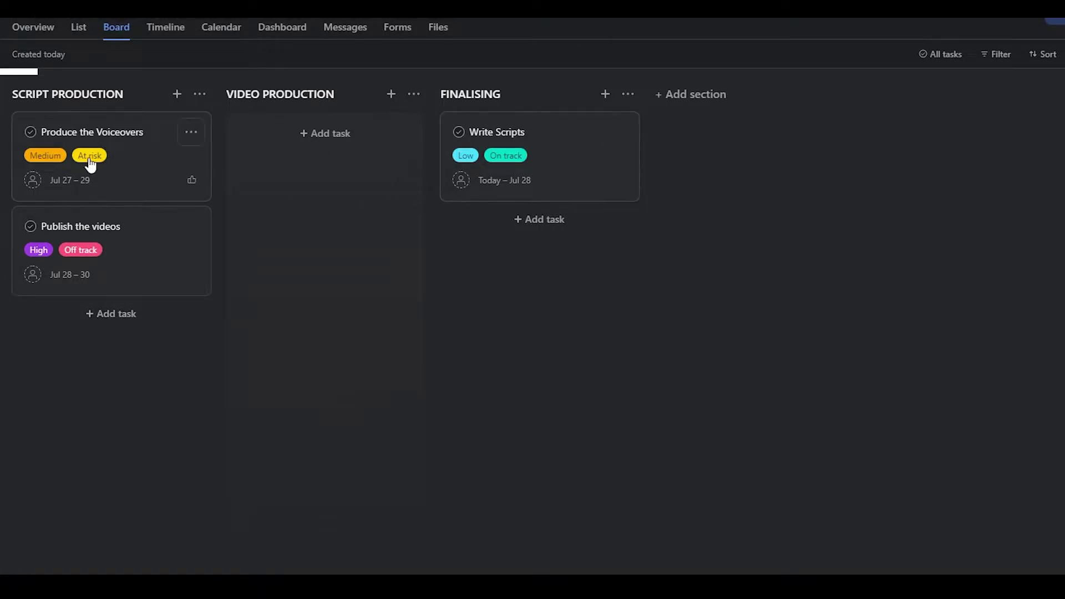
left_click(134, 173)
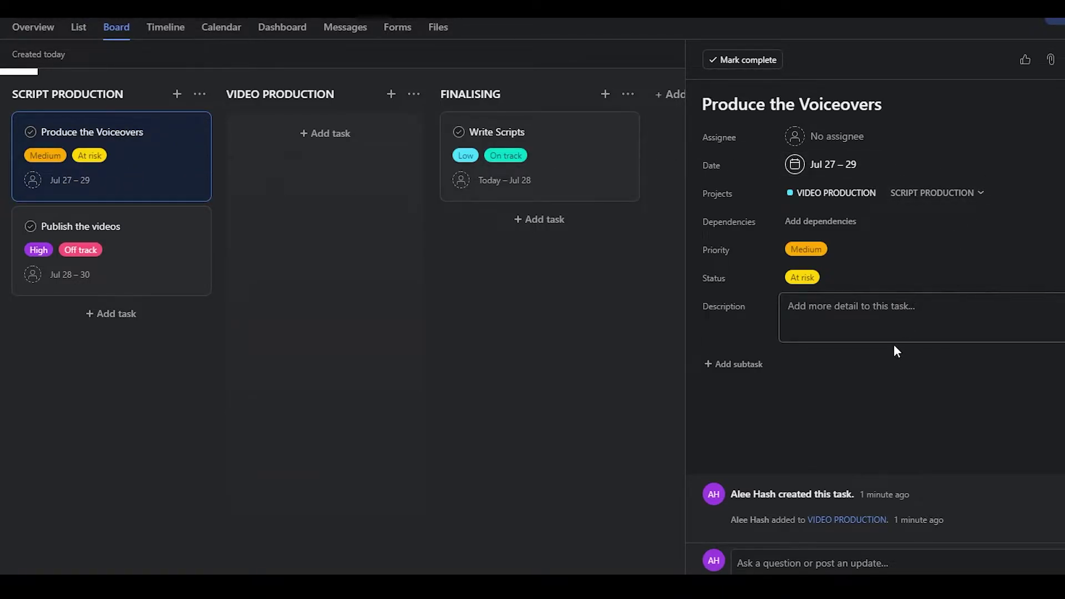
Step: Assign Produce the Voiceovers to a teammate, leaving its dates and dependencies unchanged
left_click(840, 136)
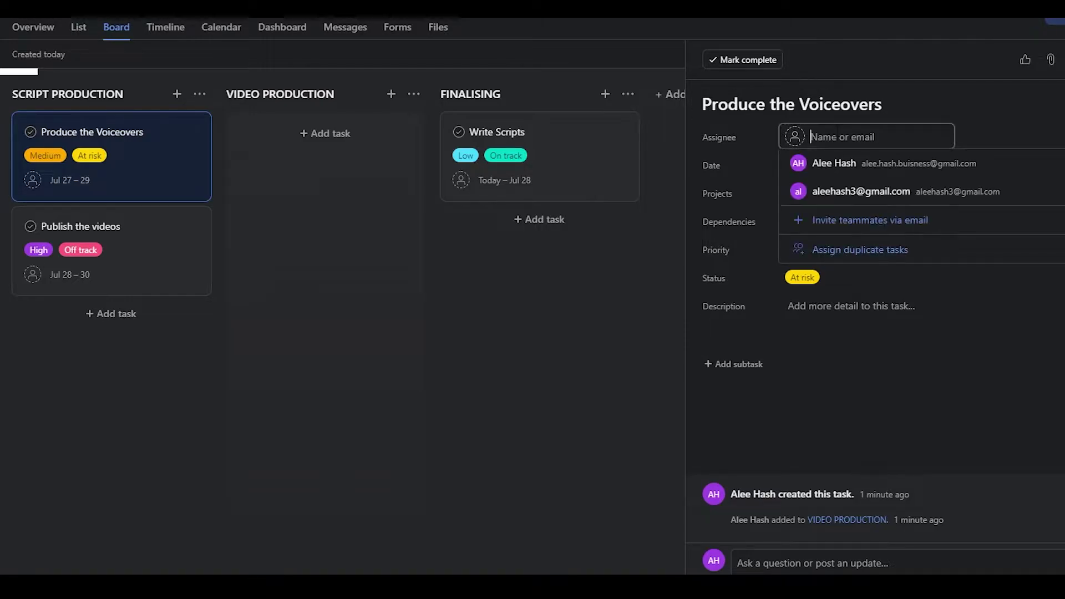
left_click(897, 194)
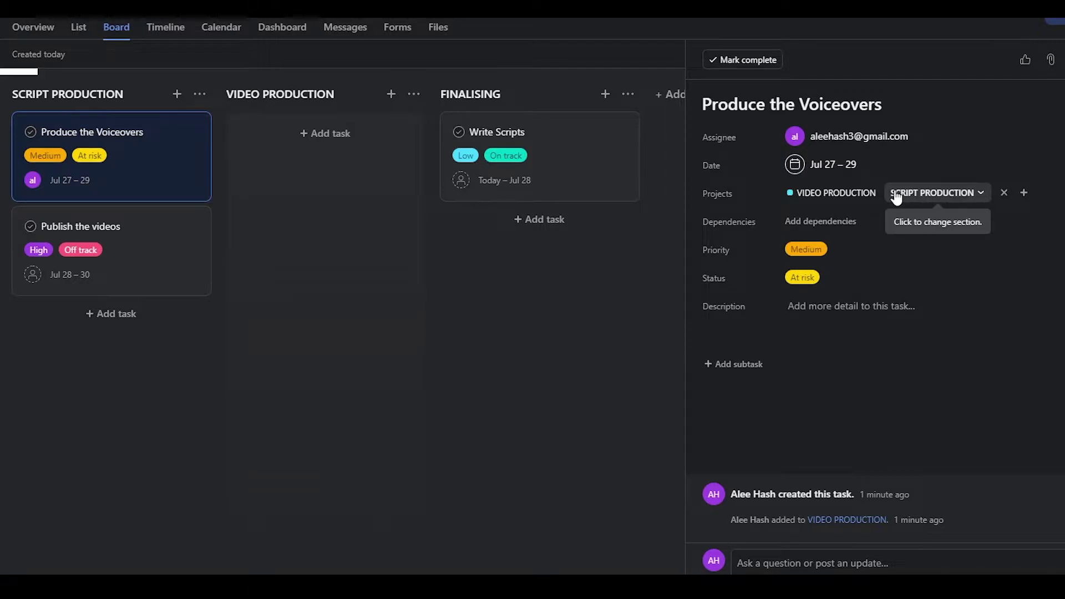
left_click(811, 166)
left_click(1058, 290)
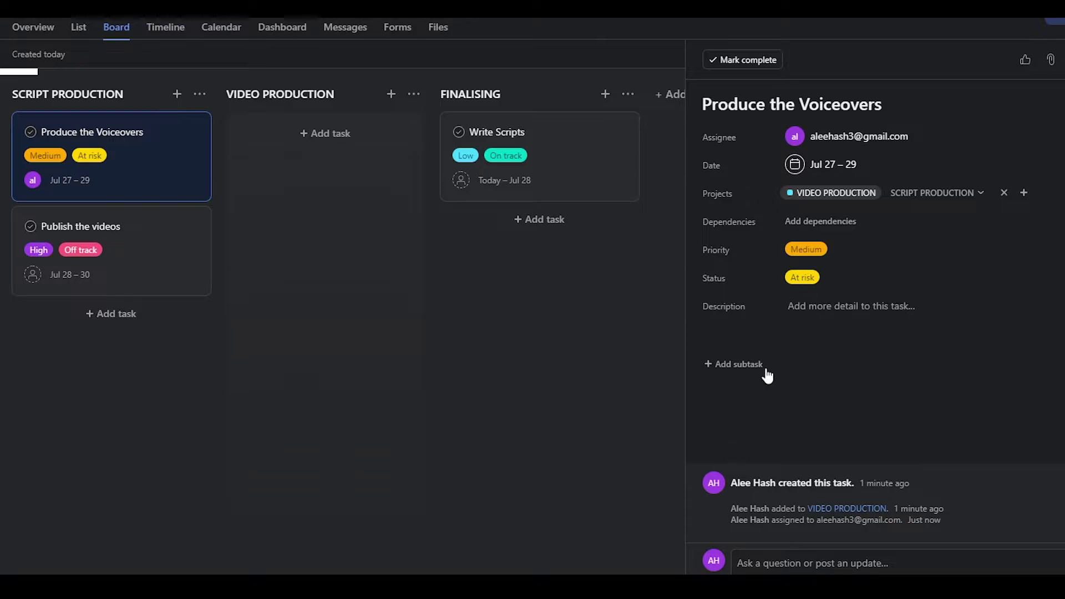
left_click(844, 226)
left_click(891, 354)
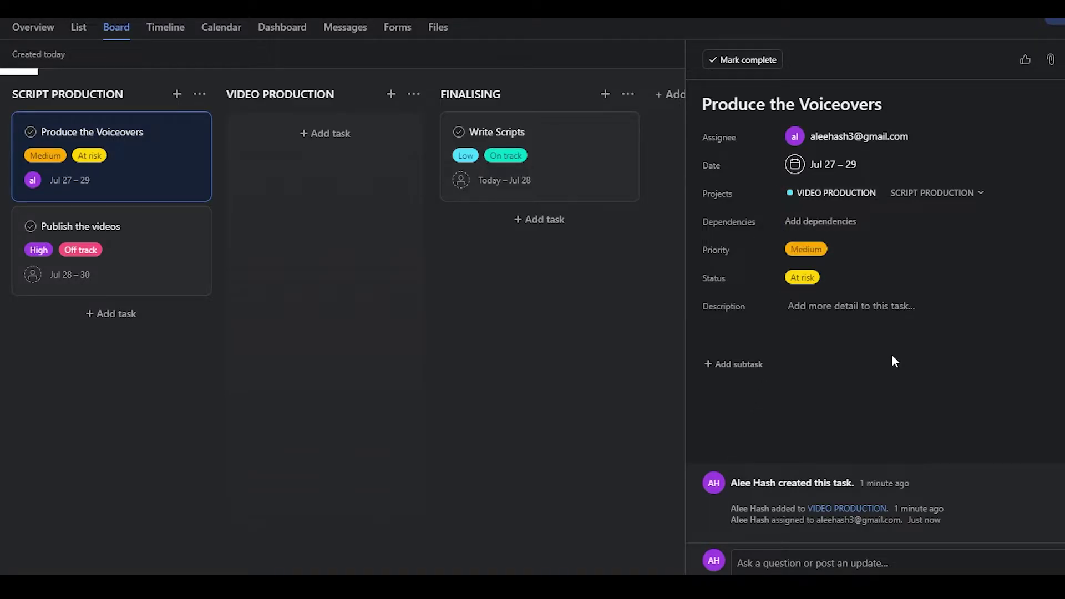
Step: Set the task's priority to High and its status to On track
left_click(808, 252)
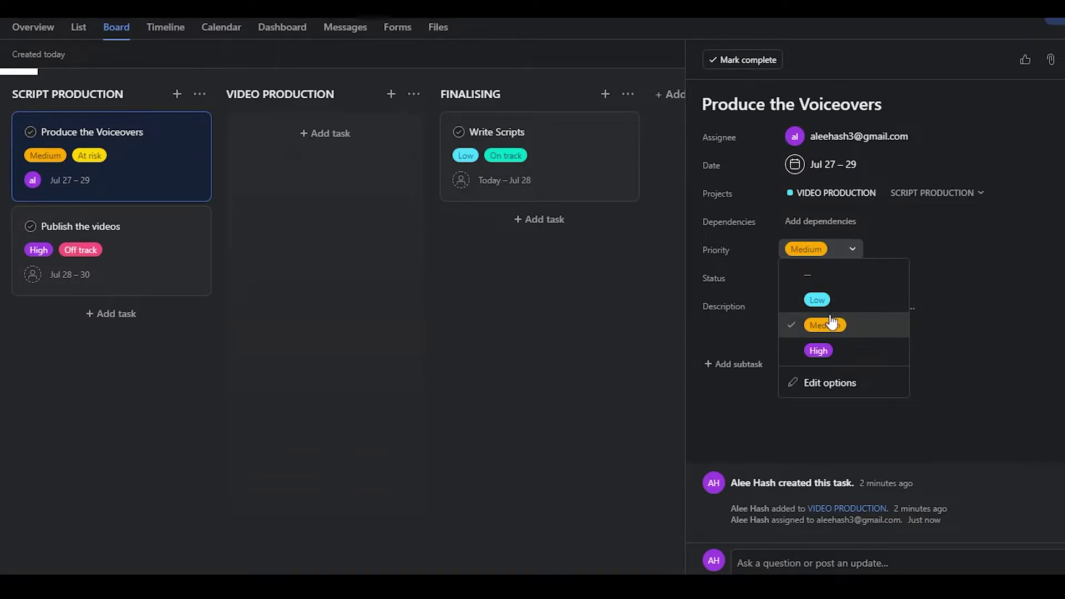
left_click(826, 353)
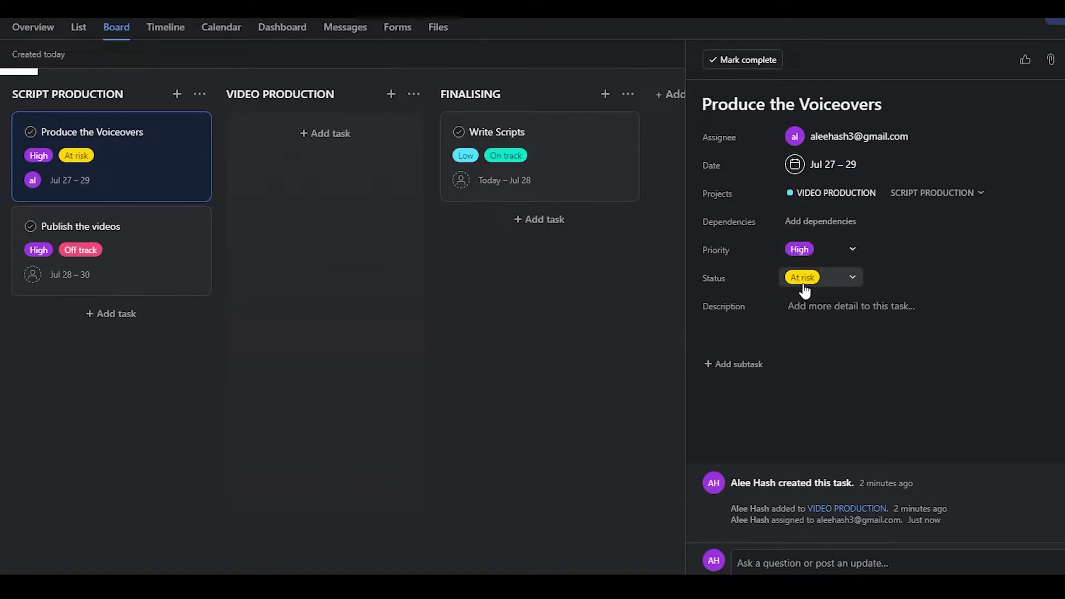
left_click(800, 255)
left_click(728, 275)
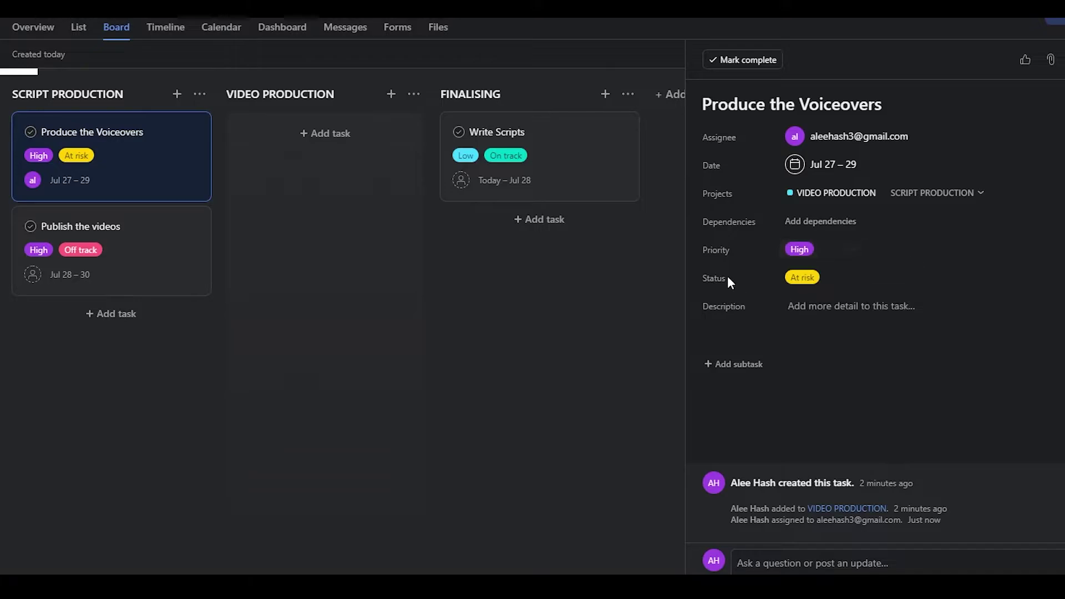
left_click(799, 280)
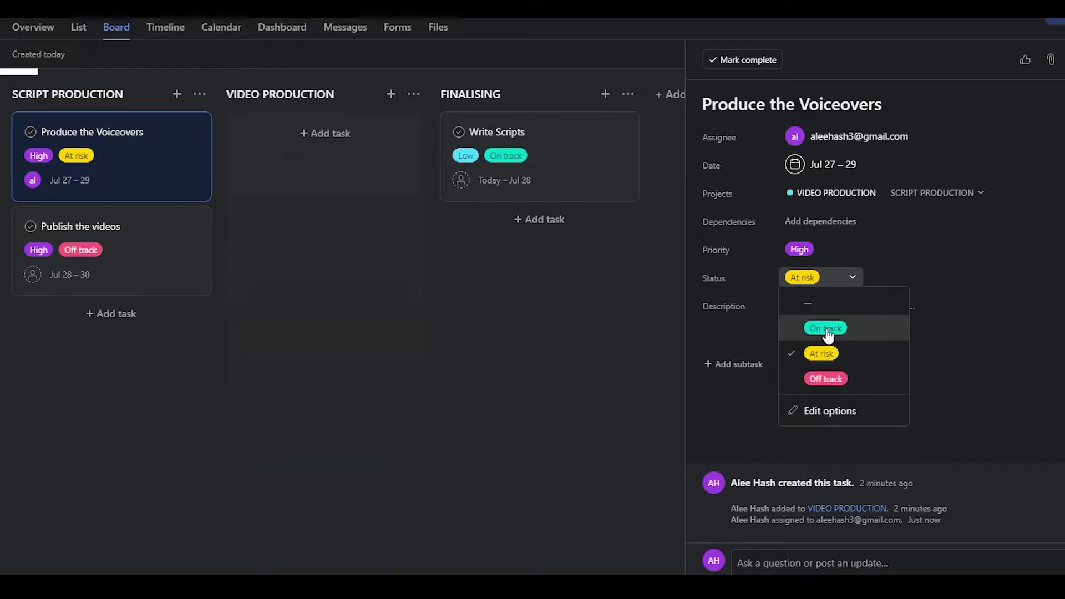
left_click(826, 327)
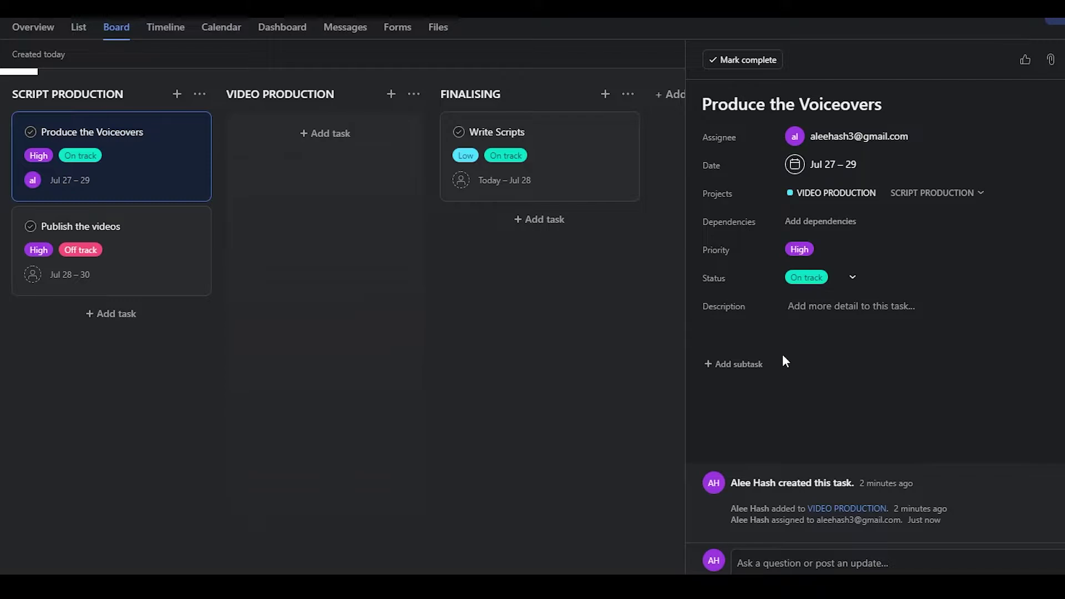
Step: Write the task description 'SCRIPTS DONE BY 3 PM'
left_click(835, 324)
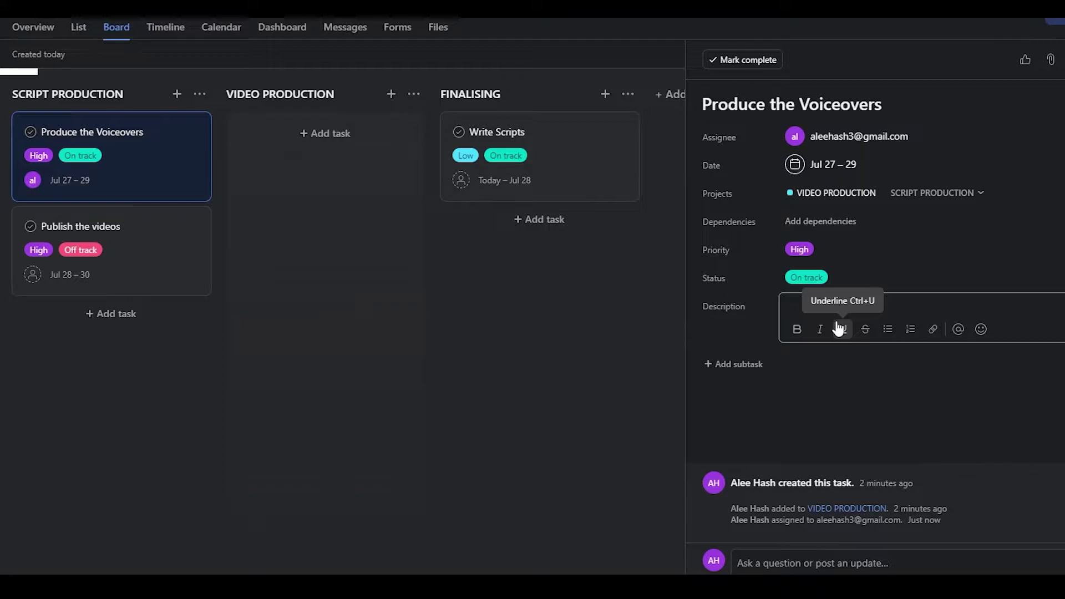
type("SCRIPTS DONE BY $ POM")
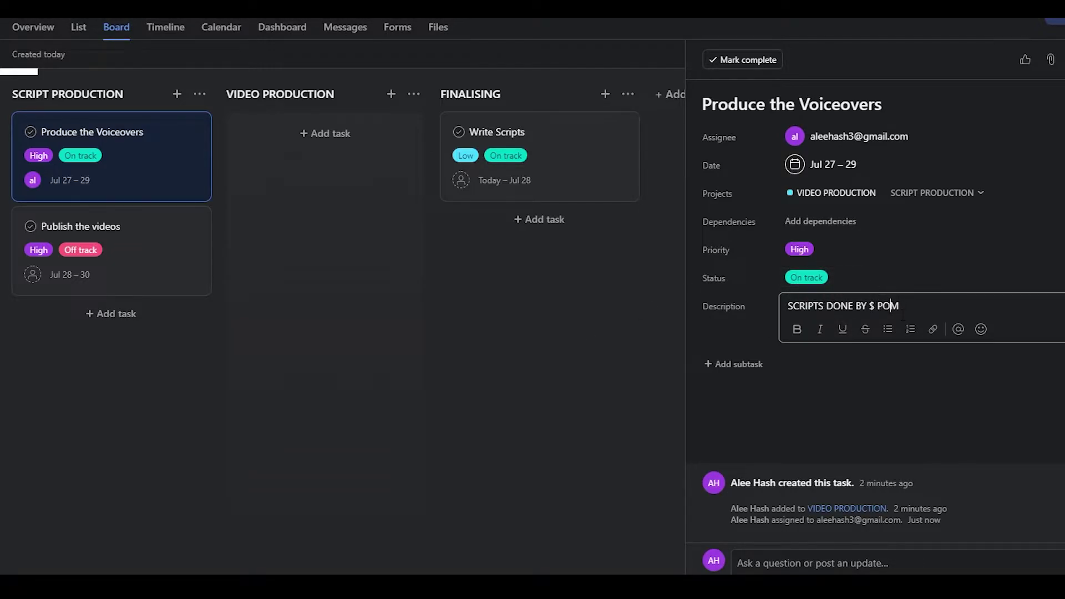
key("BackSpace")
double_click(871, 306)
type("3")
Step: Create an indigo 'SCRIPT DONE' tag on Produce the Voiceovers, then close the task pane
left_click(1061, 60)
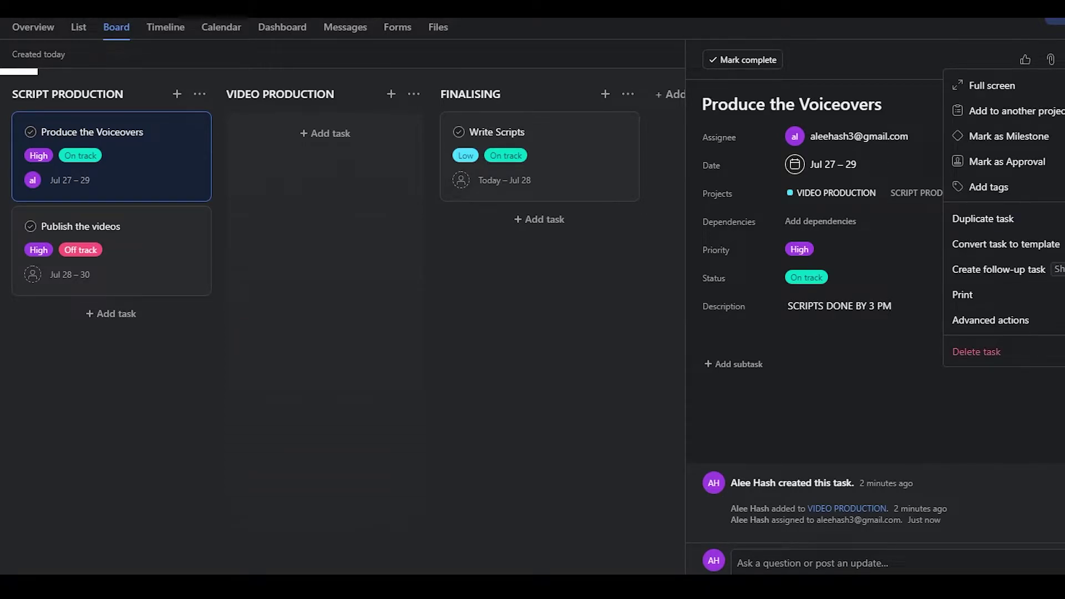
left_click(1045, 187)
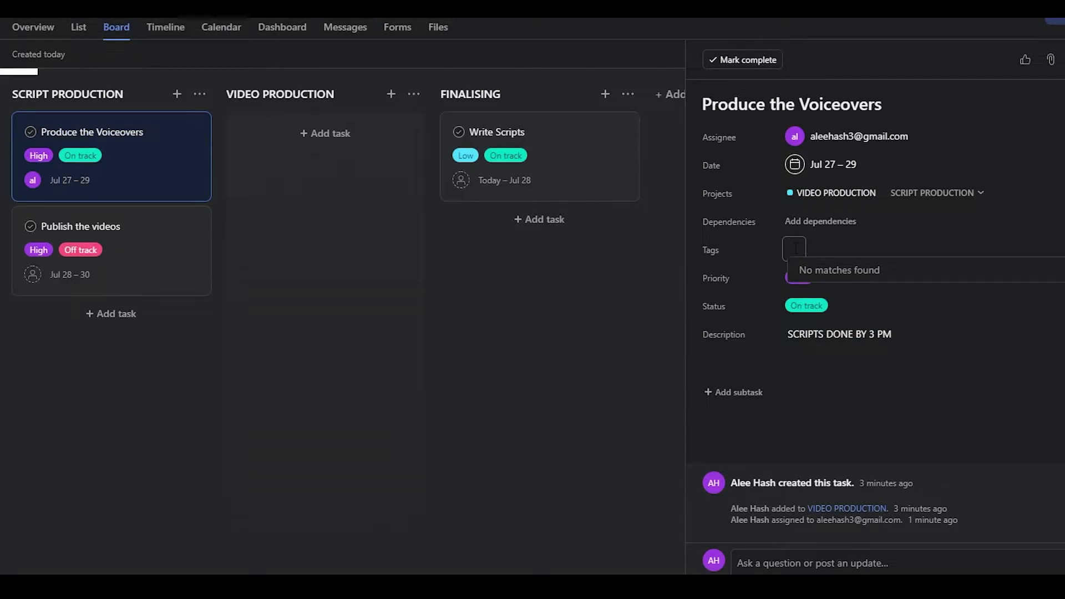
type("SCRIPT DONE")
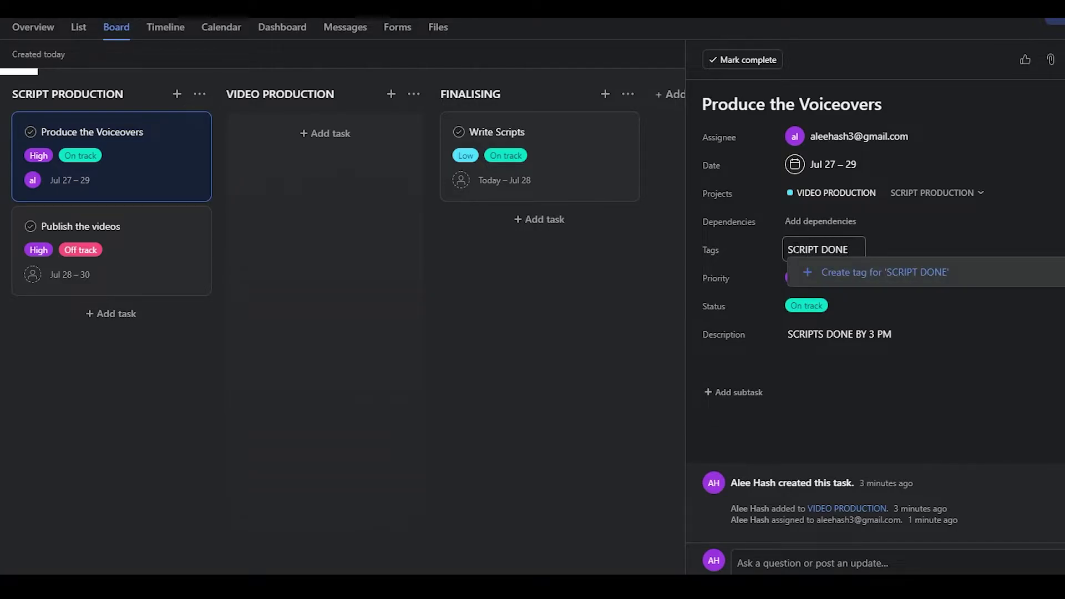
key("Return")
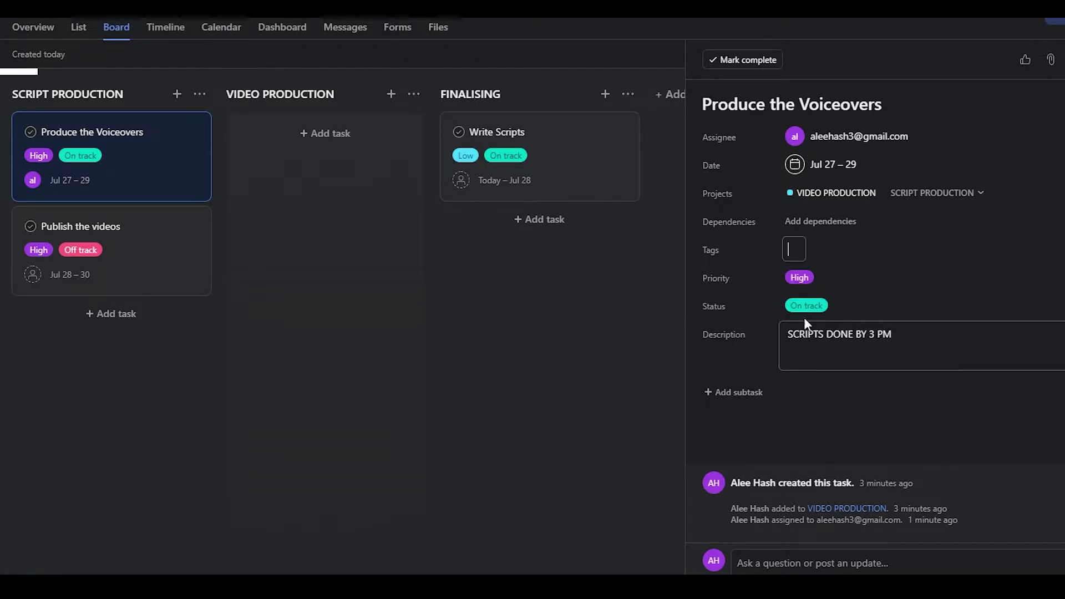
left_click(802, 313)
left_click(890, 255)
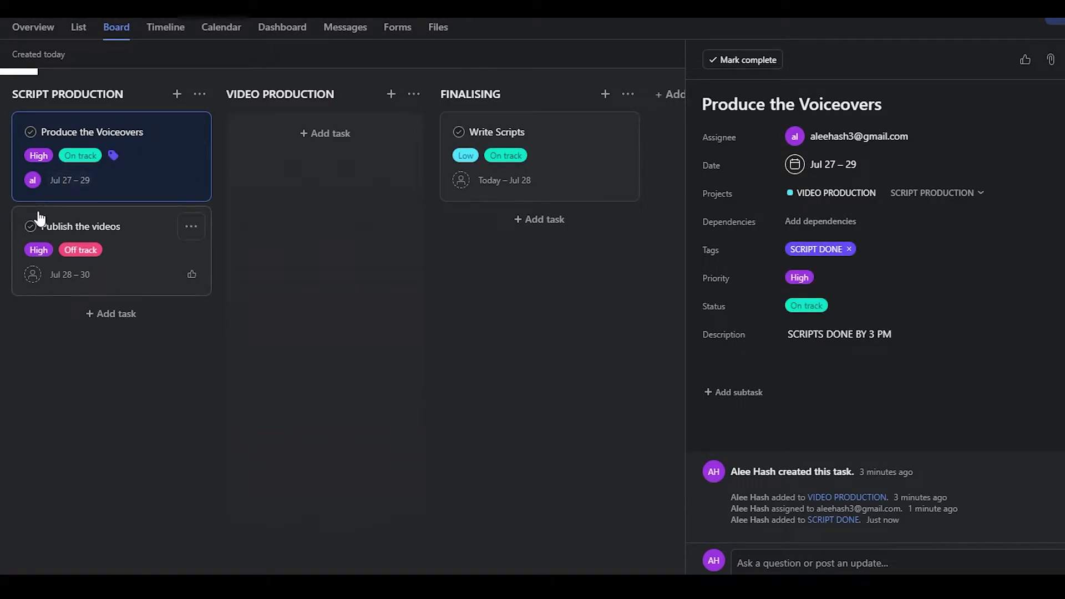
left_click(456, 331)
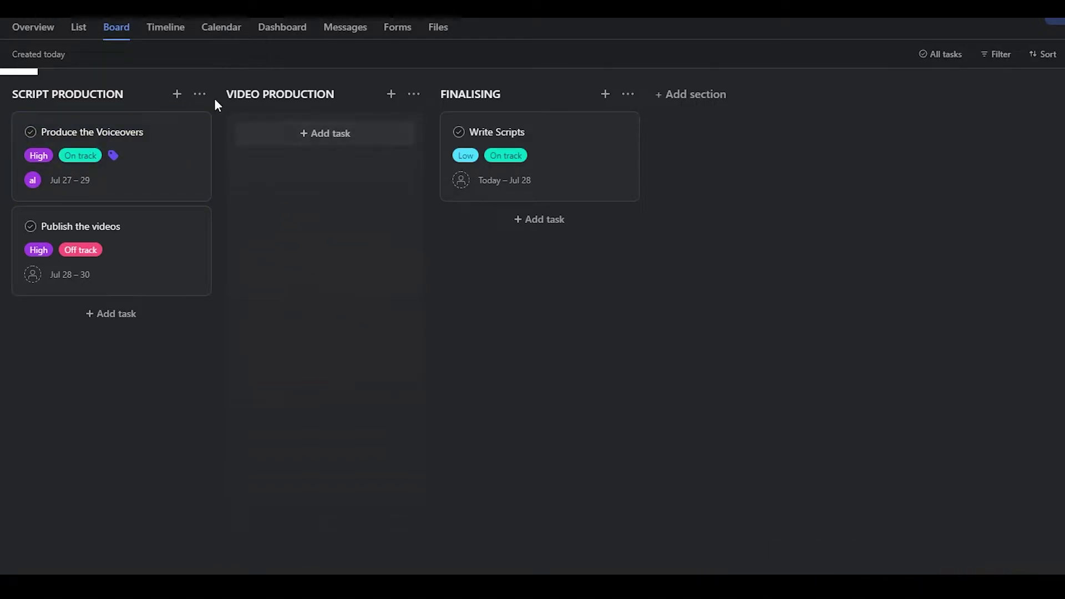
Step: In Timeline view, move Produce the Voiceovers one day earlier to Jul 26–28
left_click(178, 43)
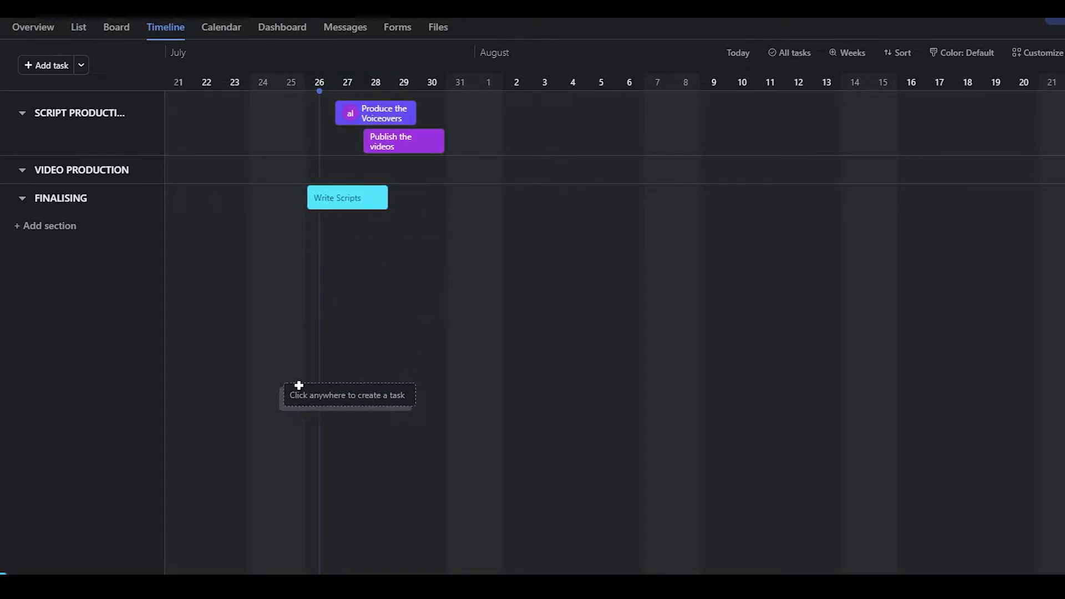
left_click_drag(389, 113, 360, 113)
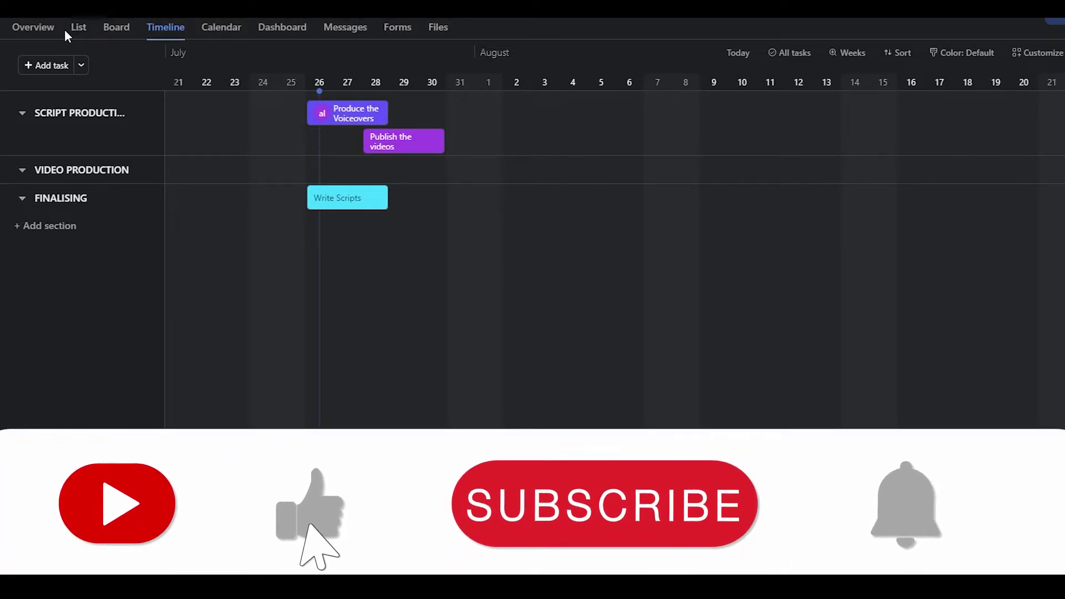
left_click(117, 38)
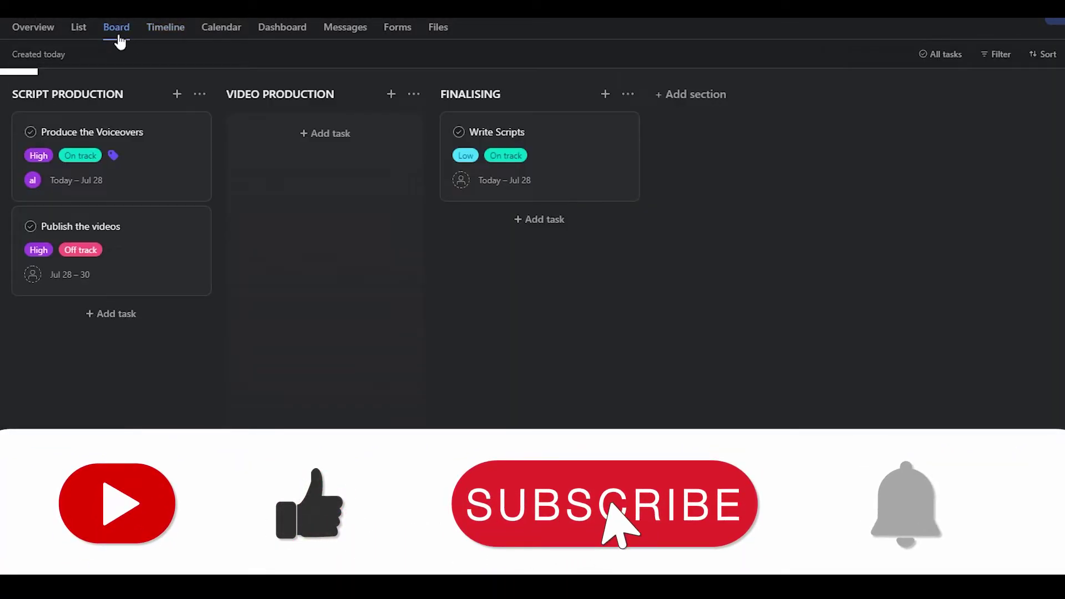
Step: Look over the tasks in List view, dismiss the selection tip, and return to Board view
left_click(80, 25)
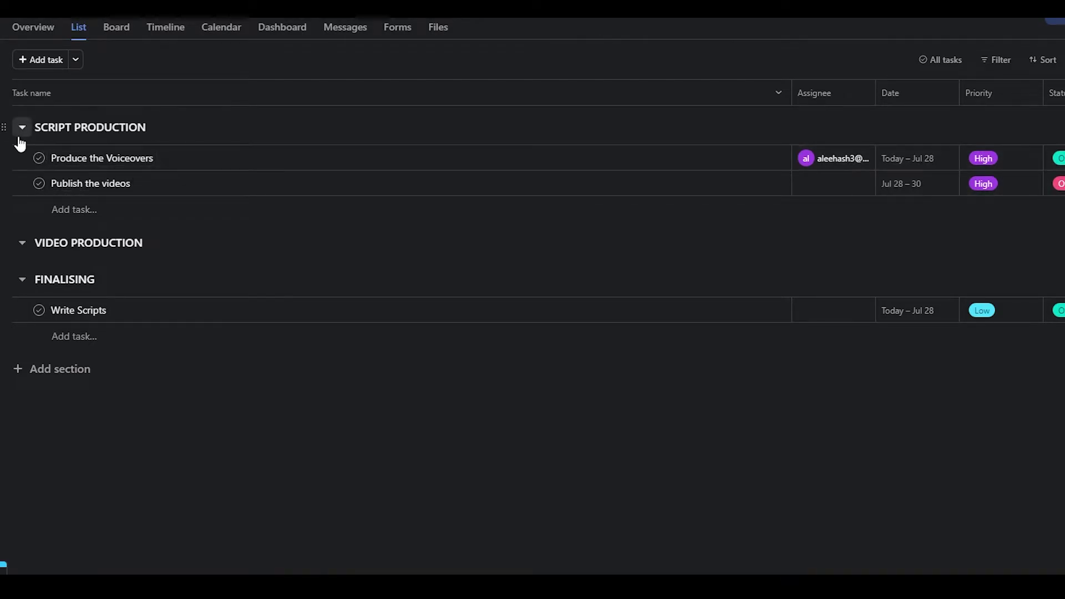
left_click(121, 34)
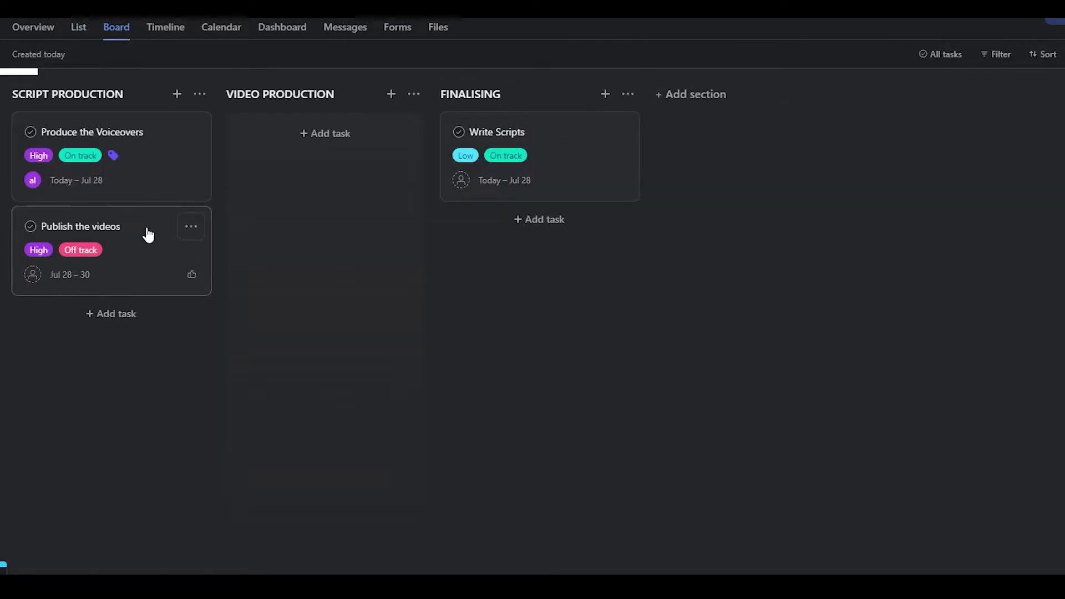
left_click(89, 30)
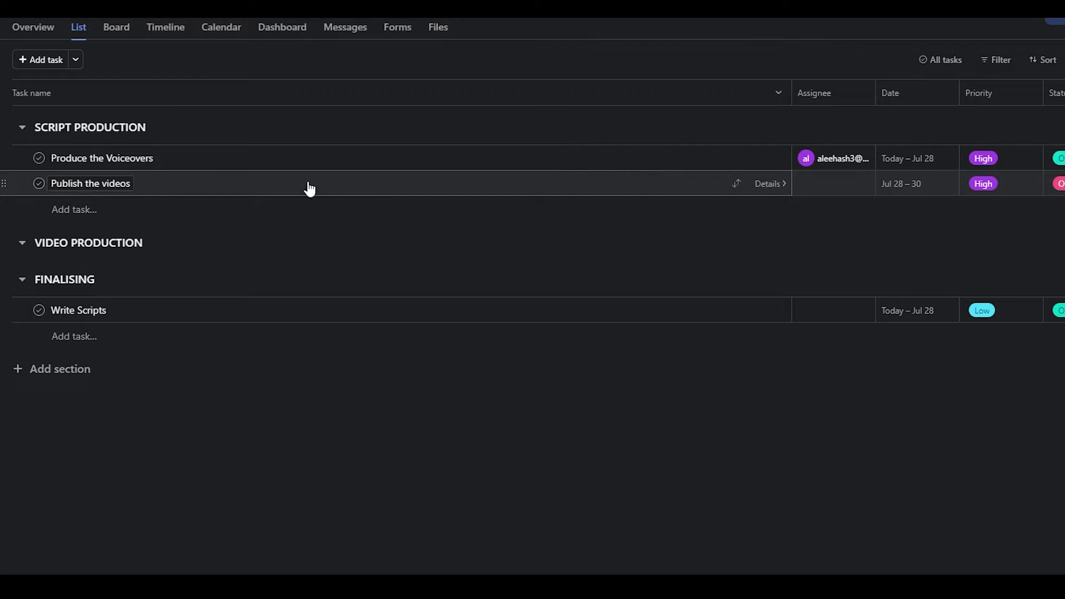
left_click(267, 314, "shift")
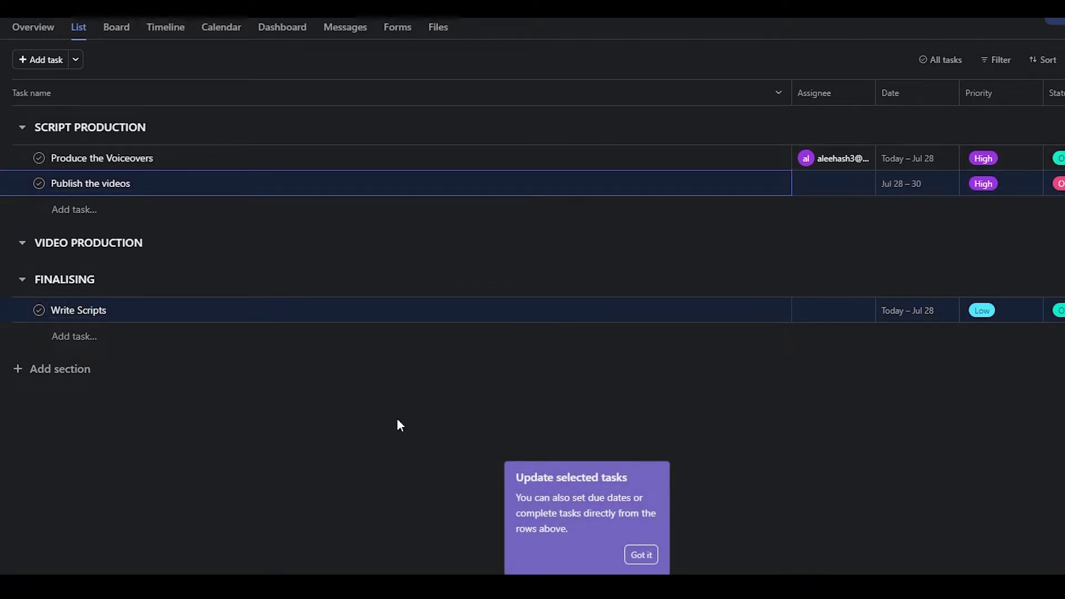
left_click(641, 555)
left_click(115, 29)
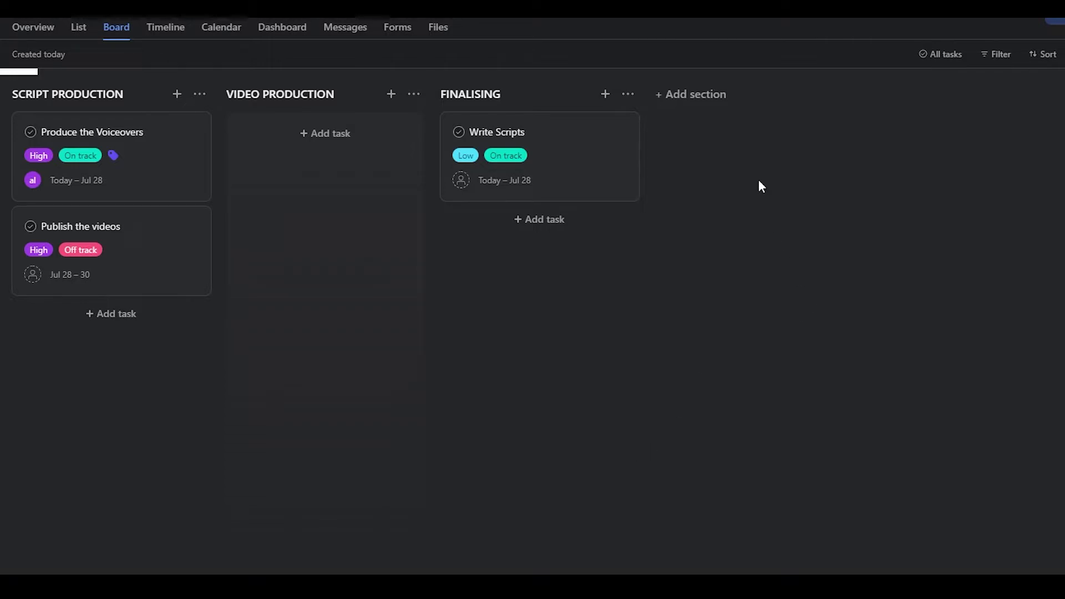
Step: Add DEV OPS and DEBUGGING sections to the board
left_click(697, 97)
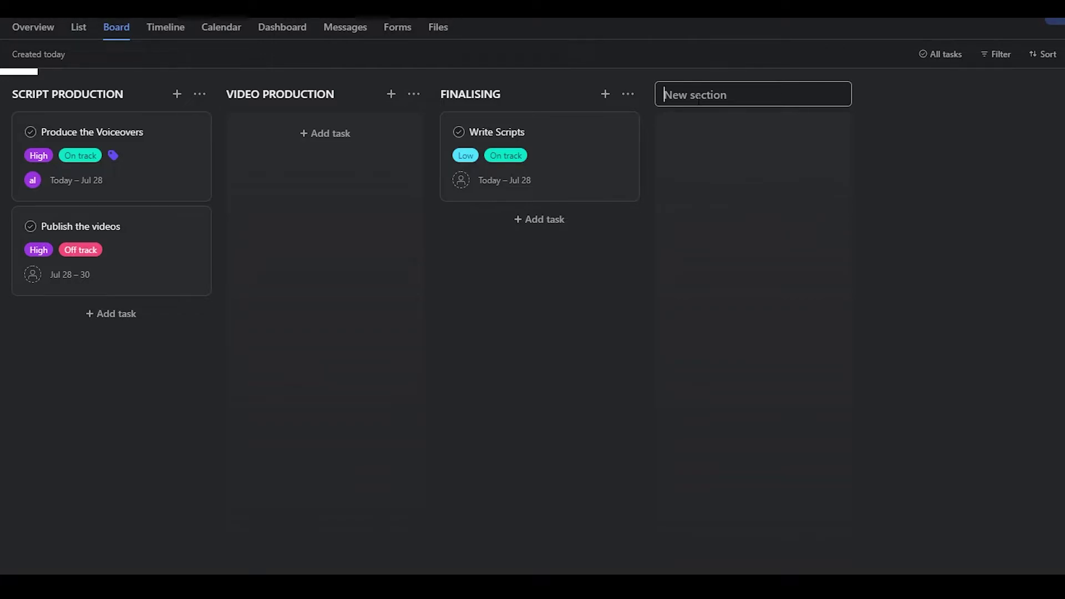
type("DEV OPS")
key("Return")
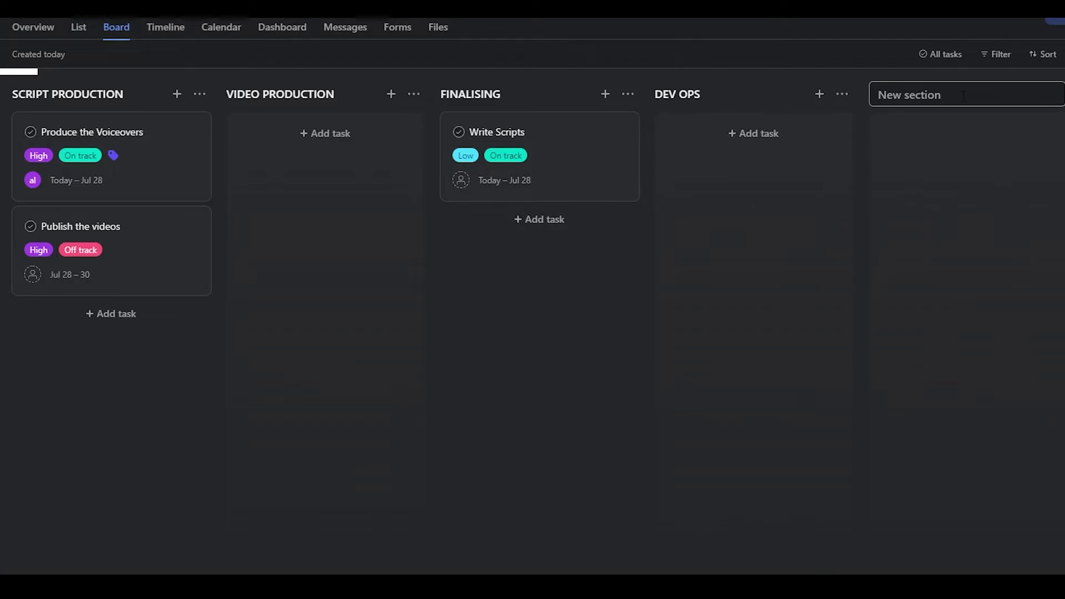
type("DEBUGGING")
key("Return")
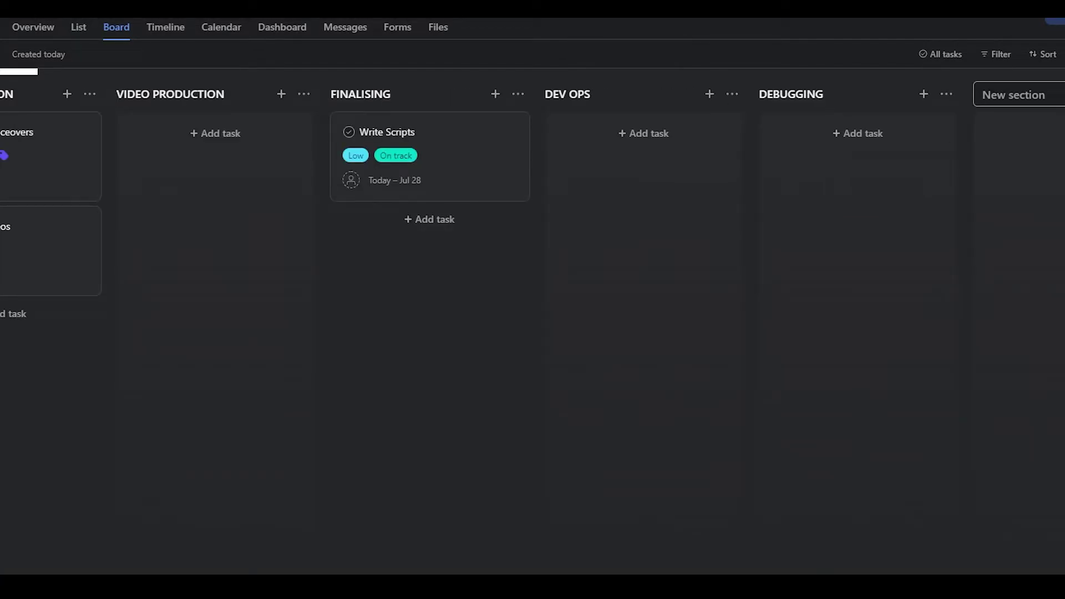
left_click(973, 230)
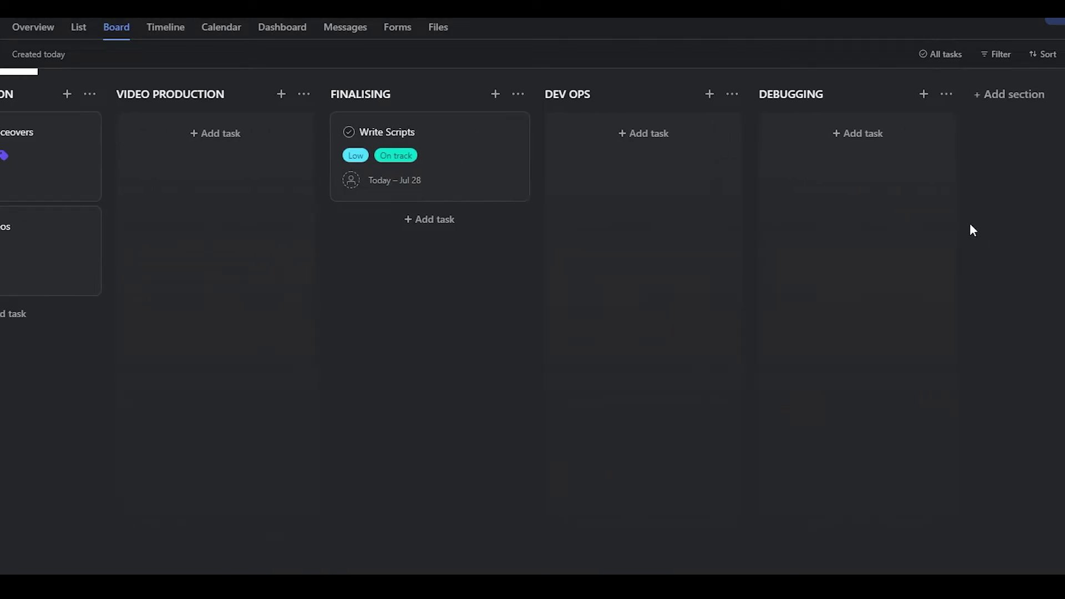
Step: Create the task 'Dubug Website No 1' under the DEBUGGING section
left_click(853, 135)
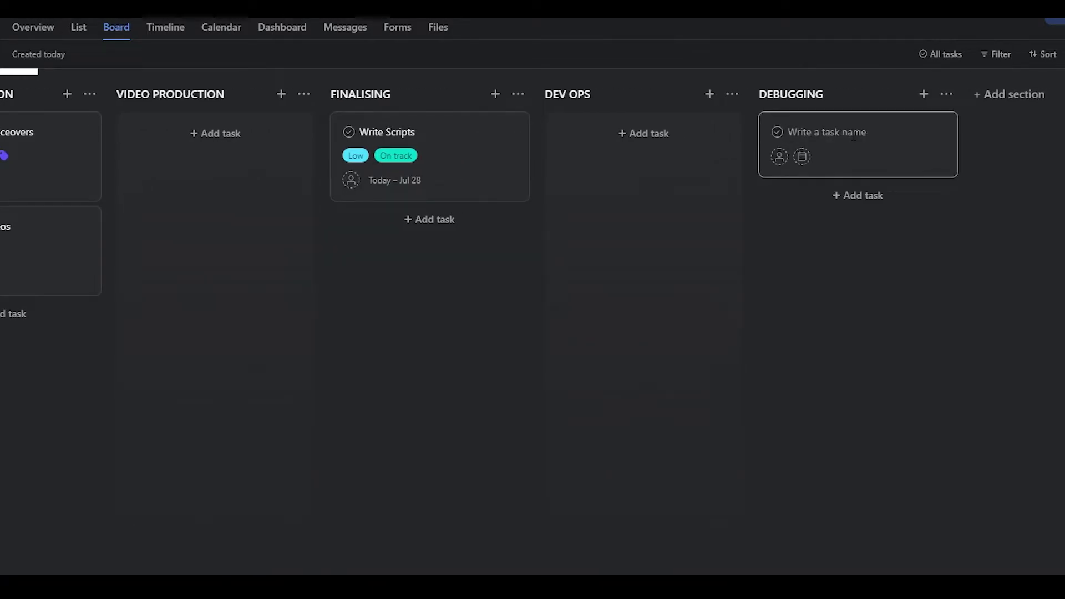
type("Dubug Website No 1")
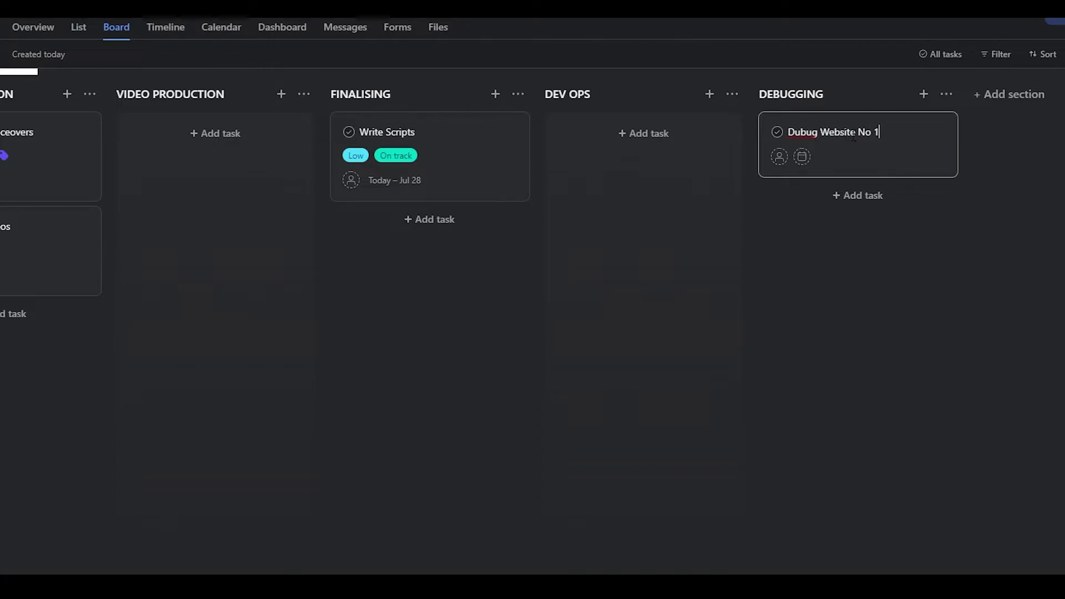
key("Return")
left_click(1016, 372)
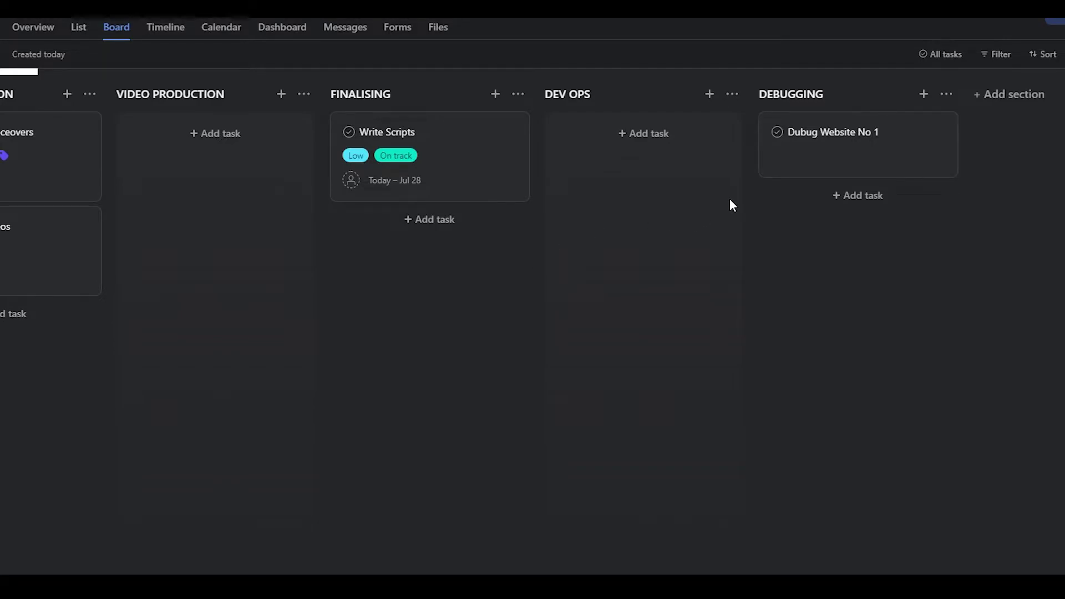
Step: Open Dubug Website No 1 and assign it to a teammate
left_click(806, 150)
left_click(809, 149)
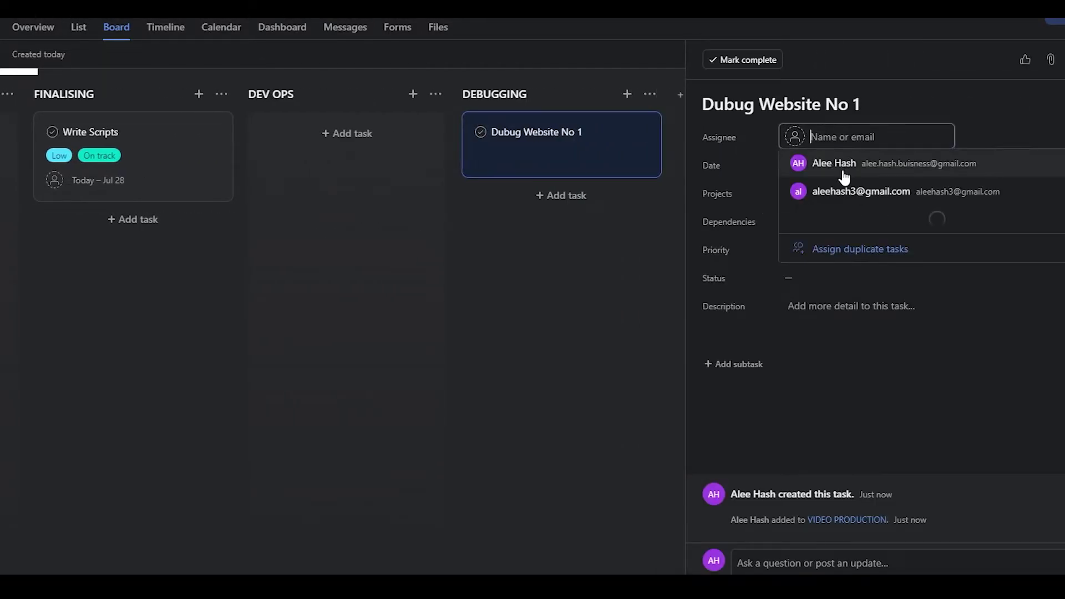
left_click(846, 166)
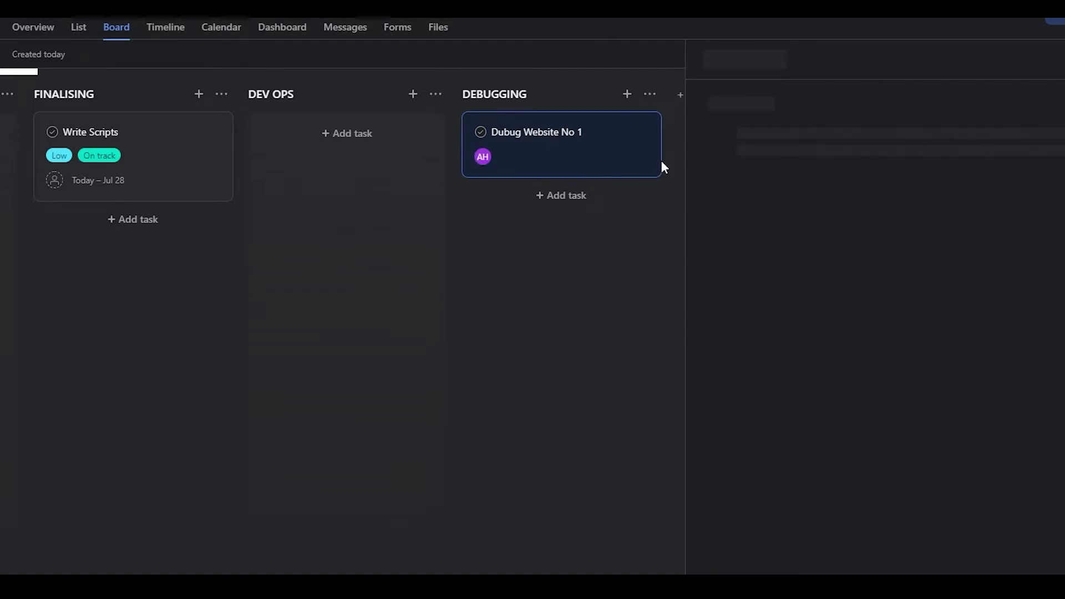
mouse_move(639, 174)
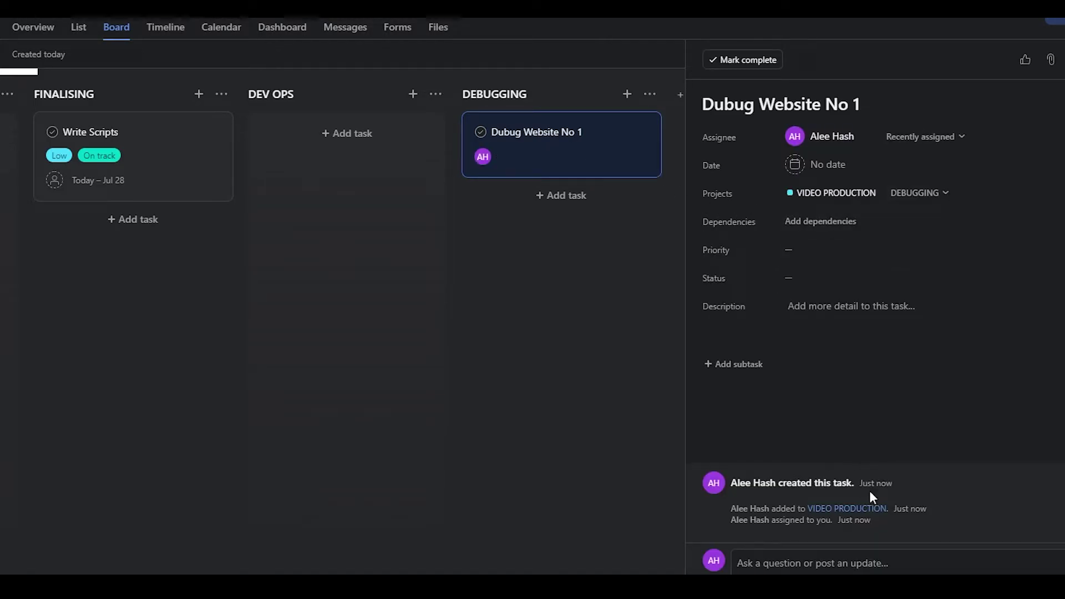
left_click(821, 221)
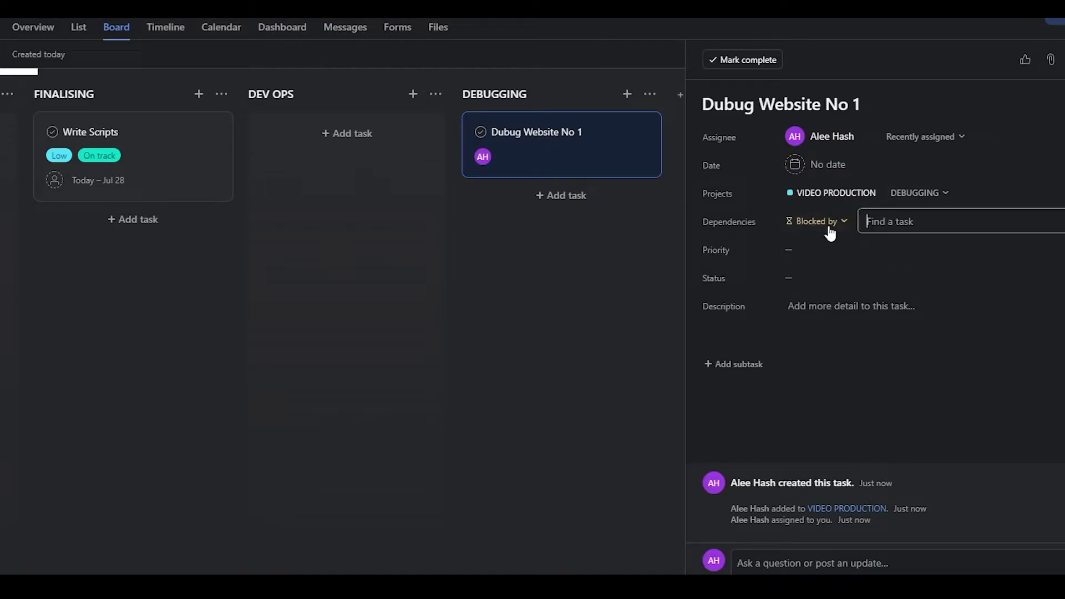
Step: Set the task's priority to High and its status to At risk
left_click(805, 254)
left_click(817, 350)
left_click(820, 277)
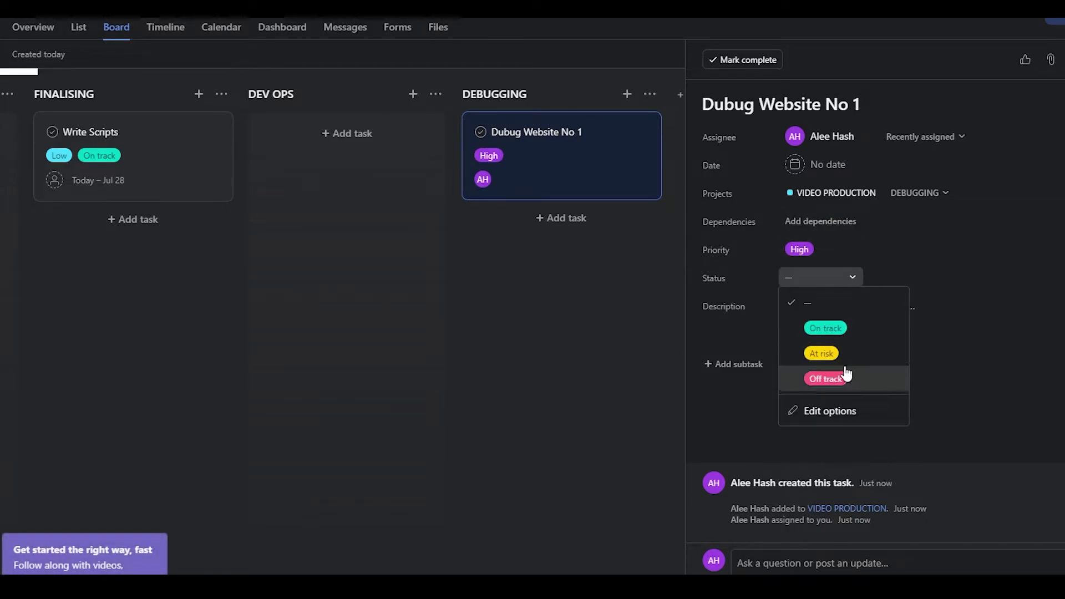
left_click(820, 353)
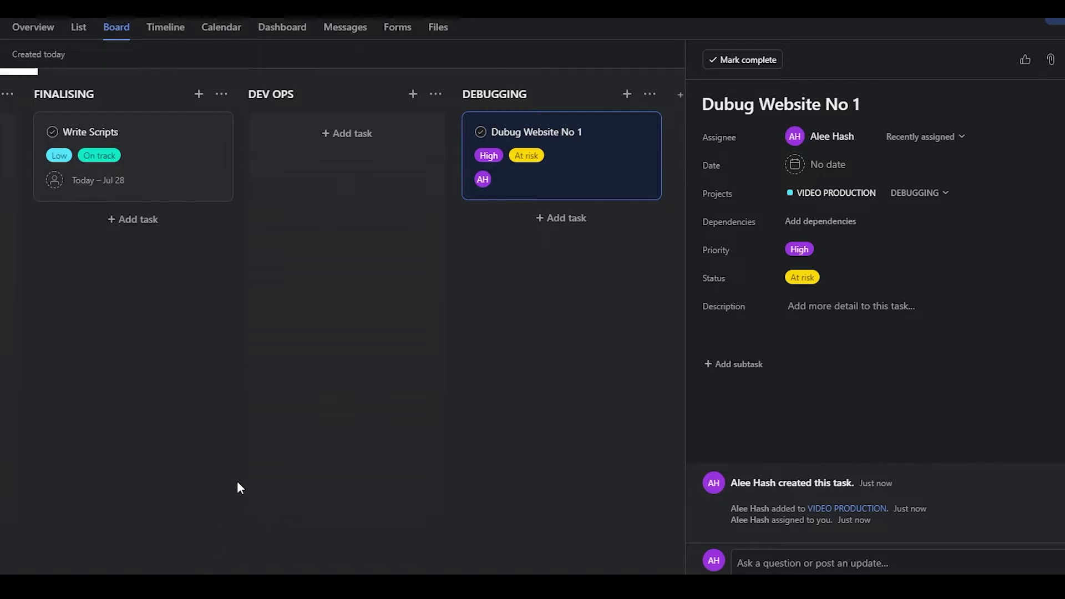
Step: Give the task a due date of Thursday, July 29 and close its details
left_click(823, 165)
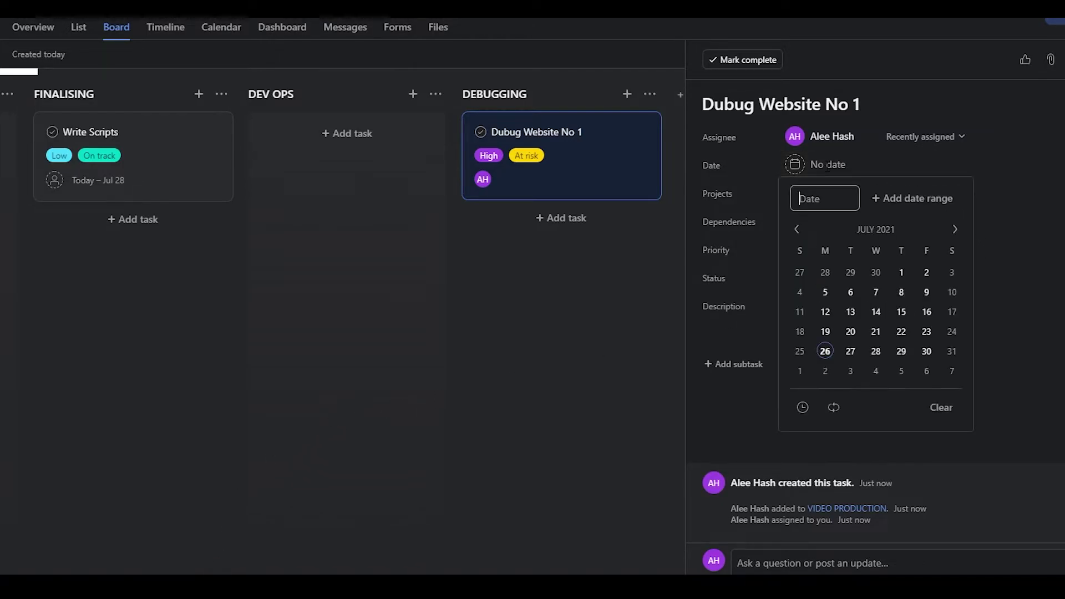
left_click(899, 353)
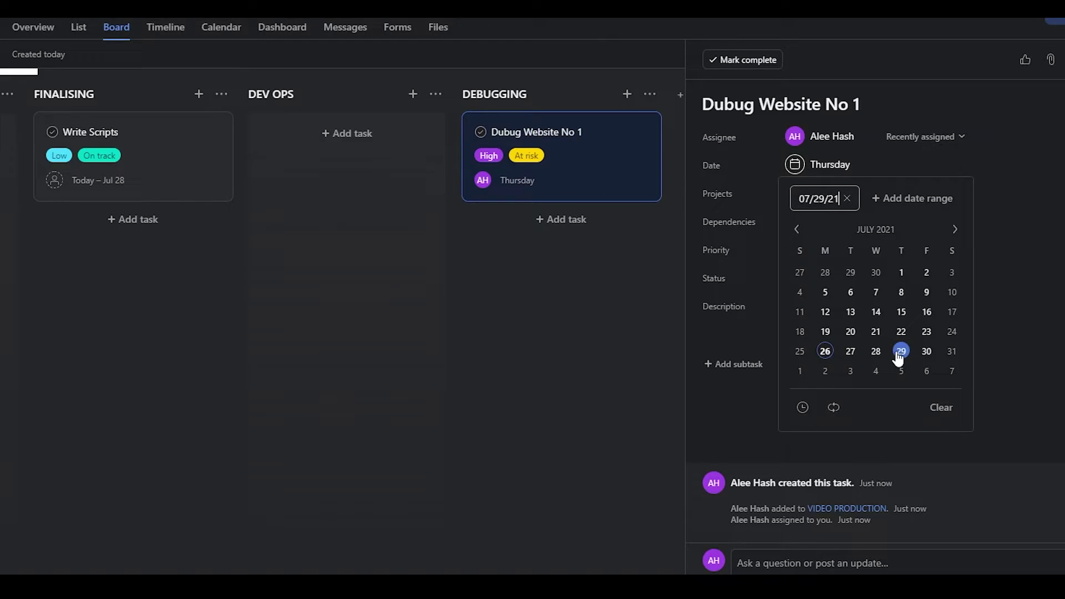
left_click(1049, 153)
left_click(480, 295)
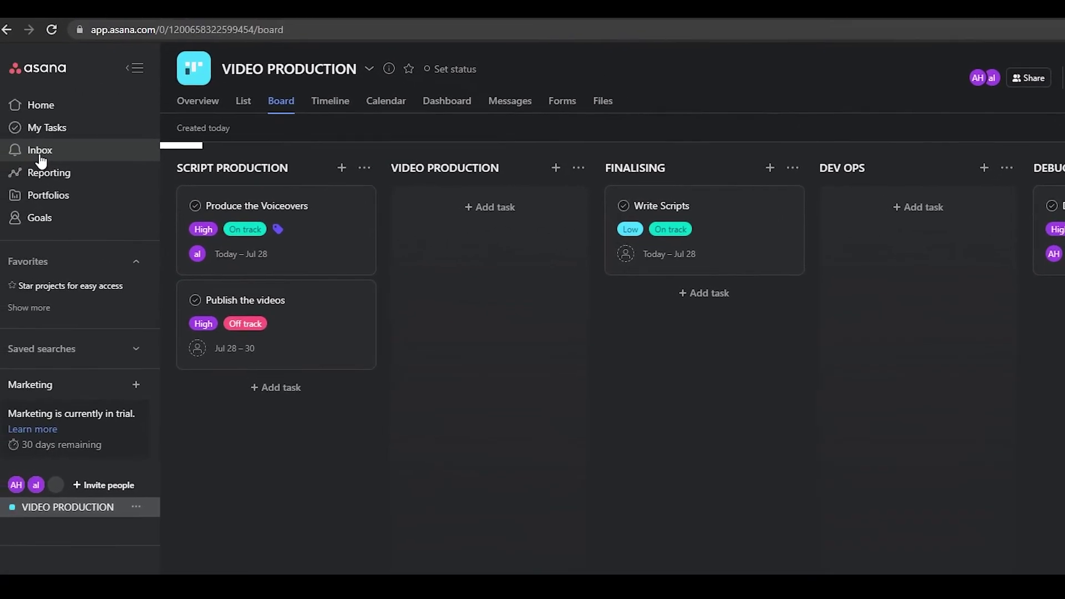
left_click(41, 160)
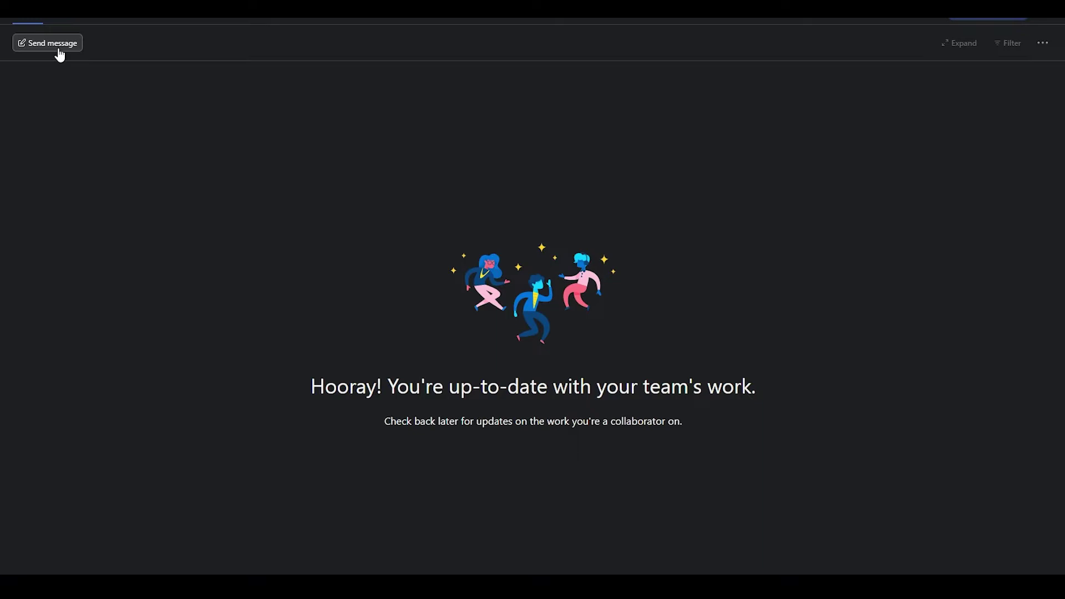
left_click(60, 55)
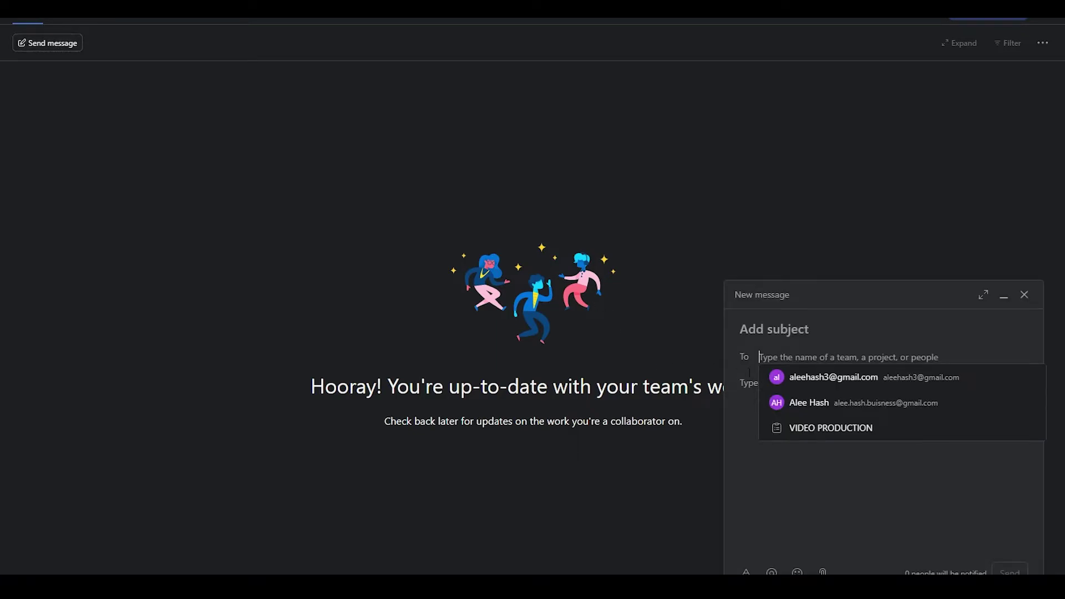
left_click(832, 407)
right_click(832, 406)
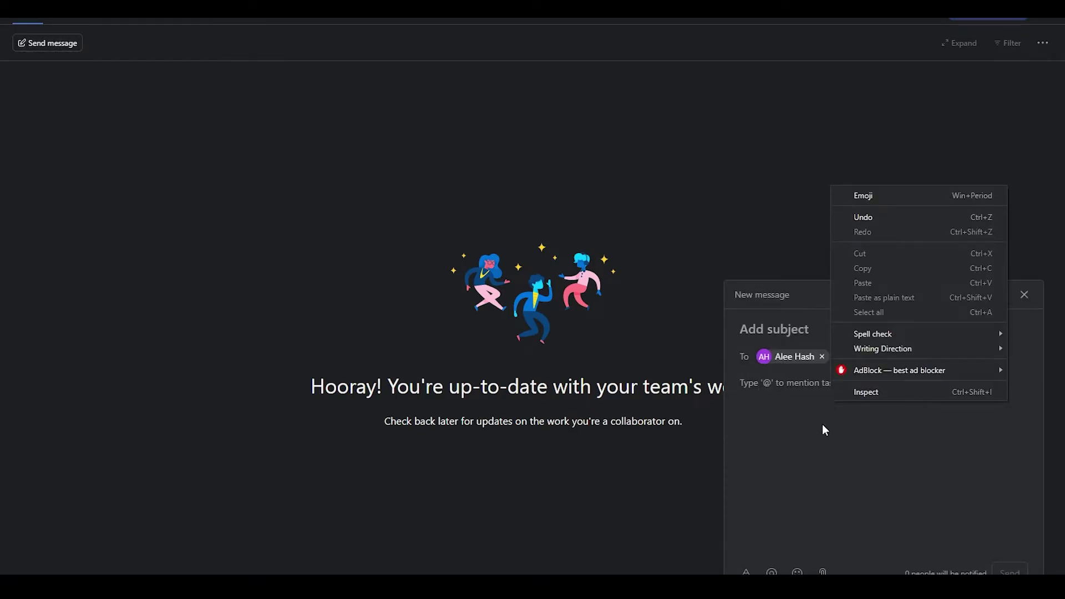
left_click(824, 425)
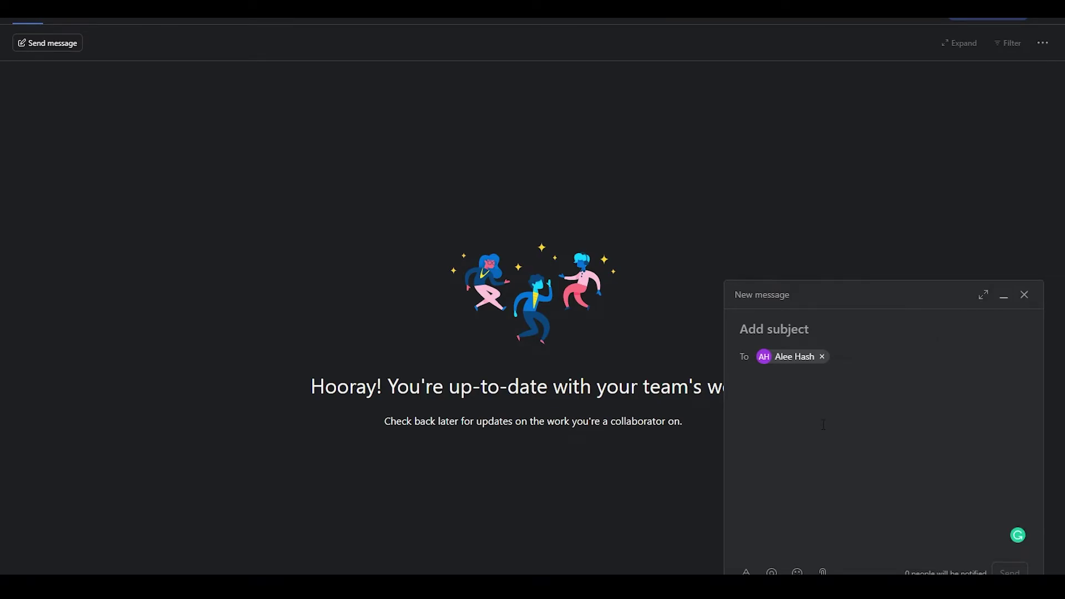
right_click(871, 233)
left_click(896, 241)
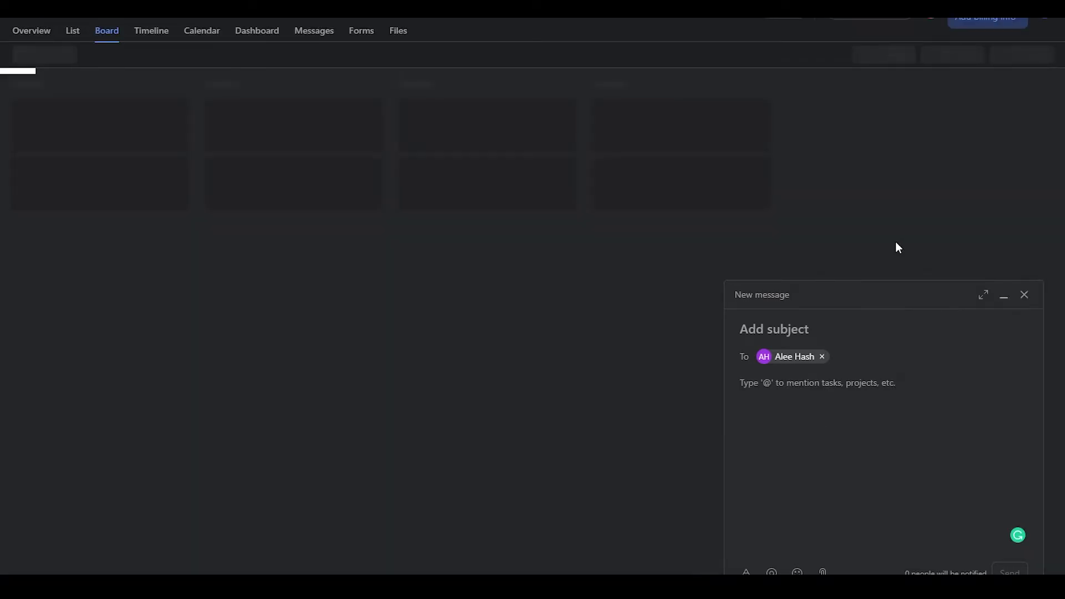
left_click(1026, 296)
left_click(589, 153)
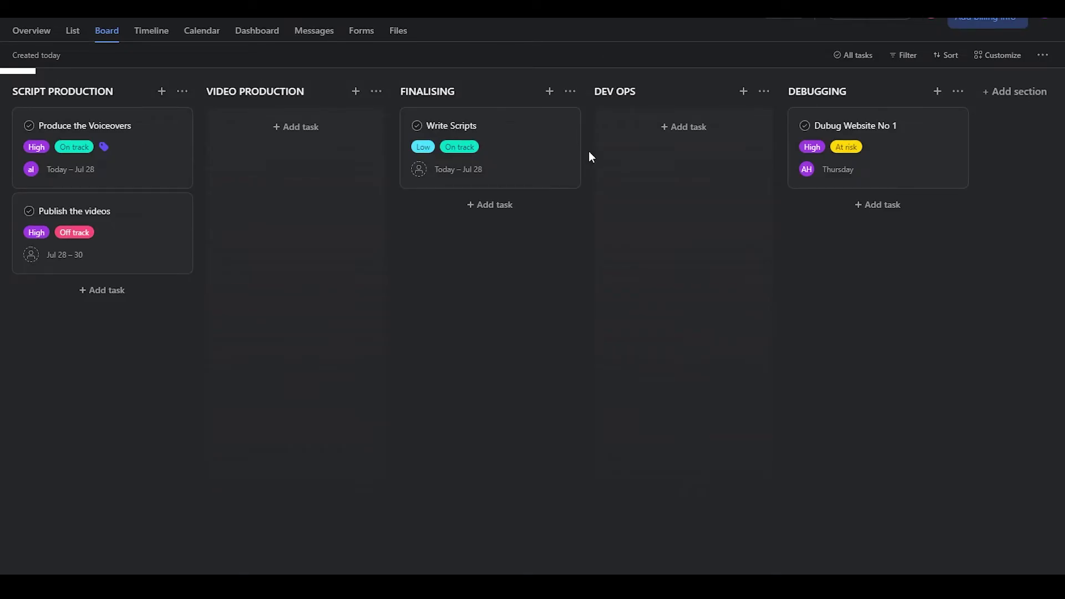
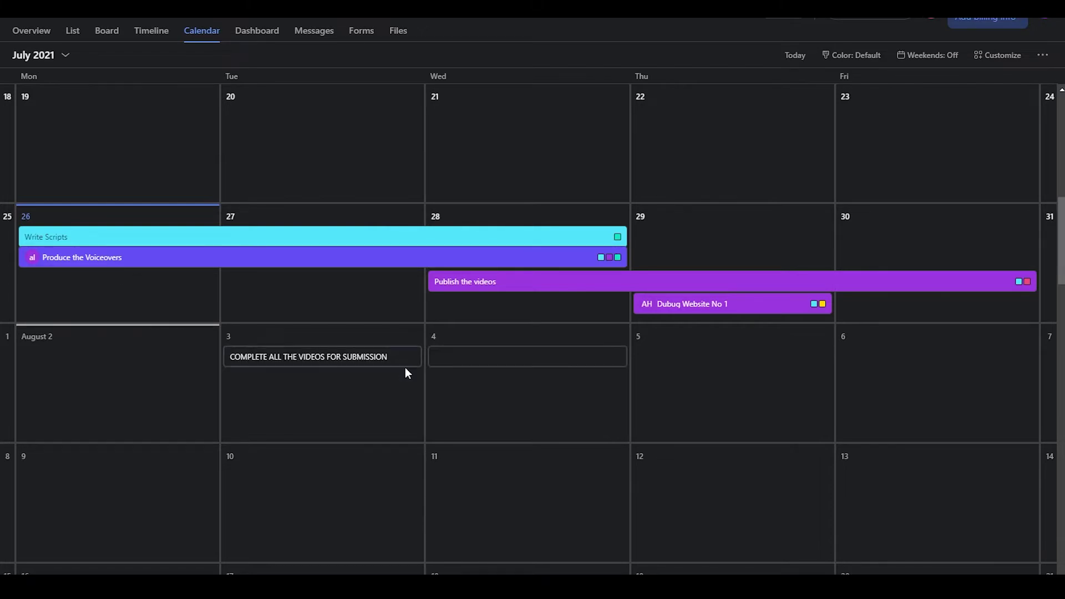
Step: After checking the video submission task, add 'ATTEND SON"S SCHOOL PARTY' on the Aug 10 calendar cell
left_click(402, 371)
left_click(121, 221)
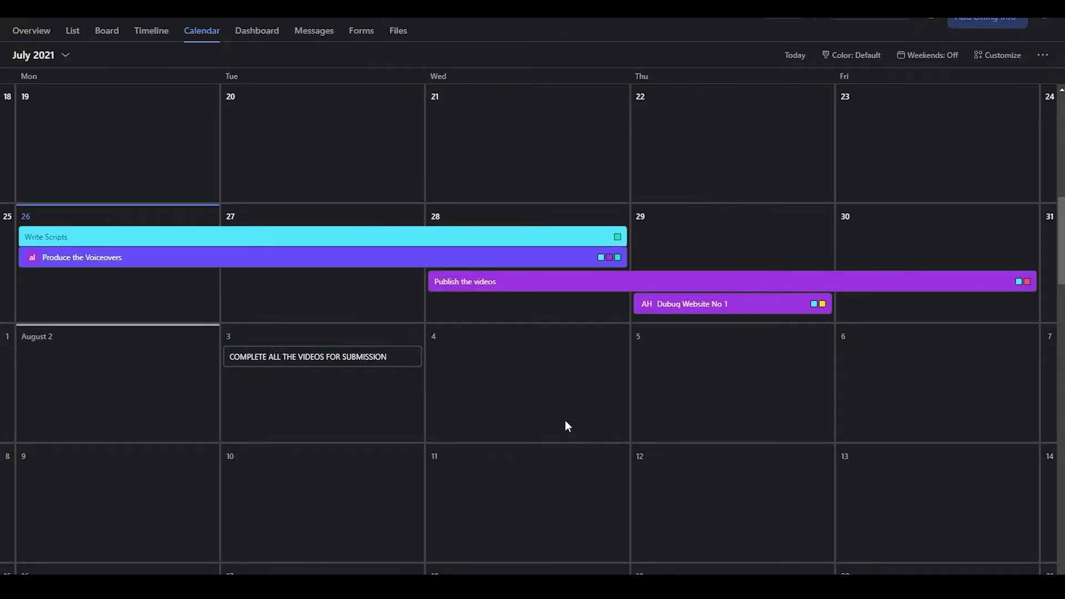
scroll(555, 413, "down", 1)
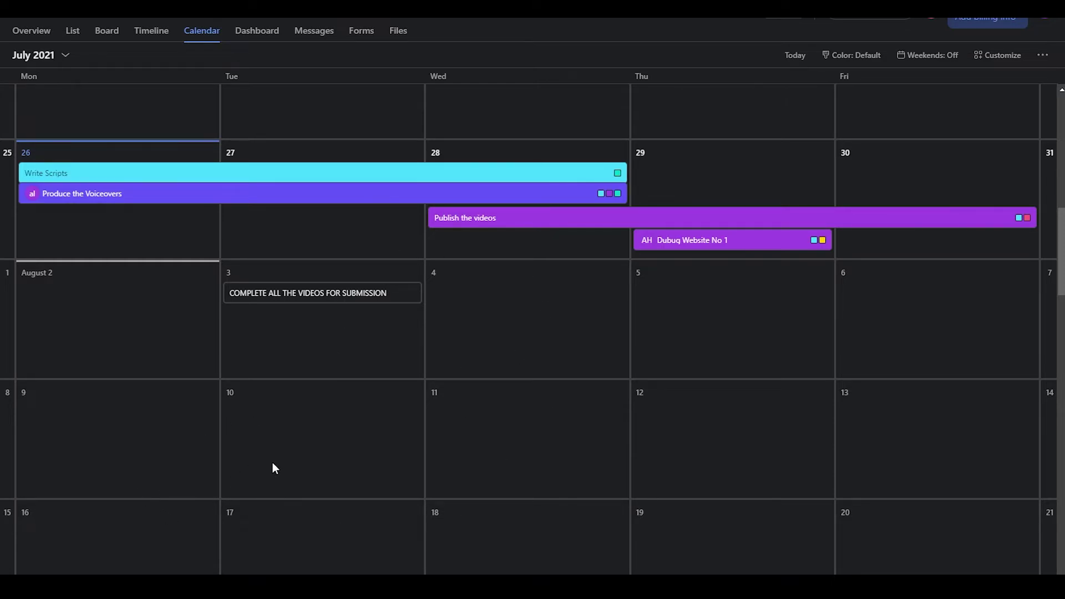
left_click(268, 417)
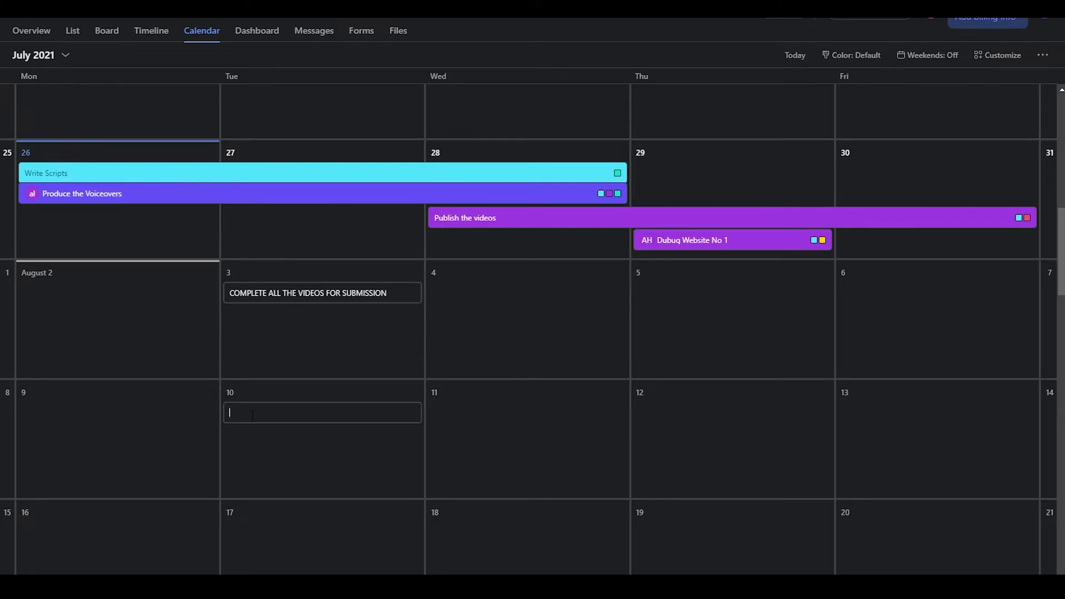
type("ATTEND SON\"S SCHOOL PARTY")
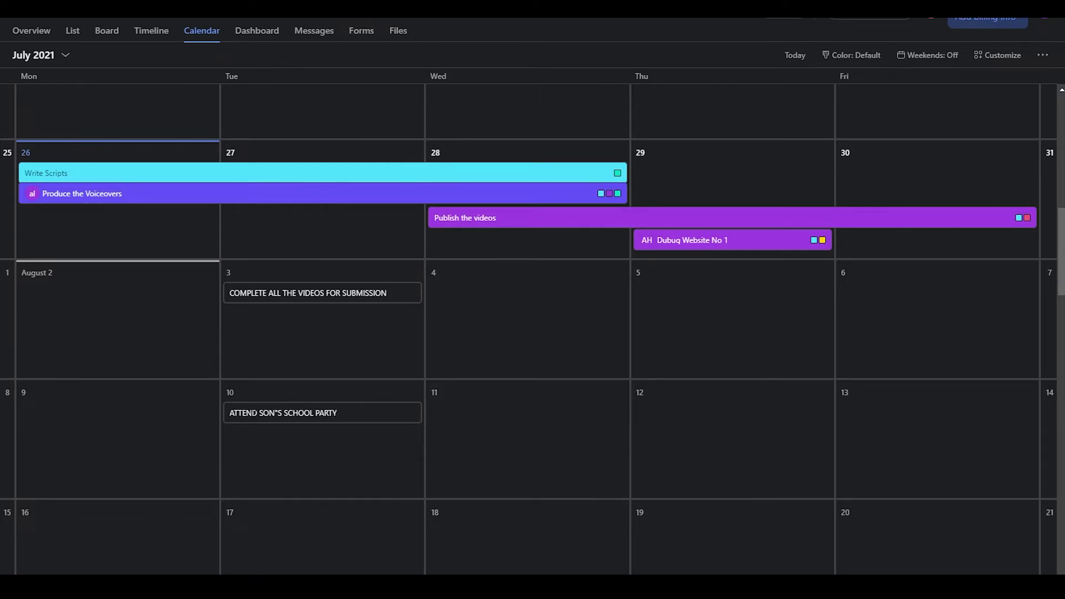
key("Return")
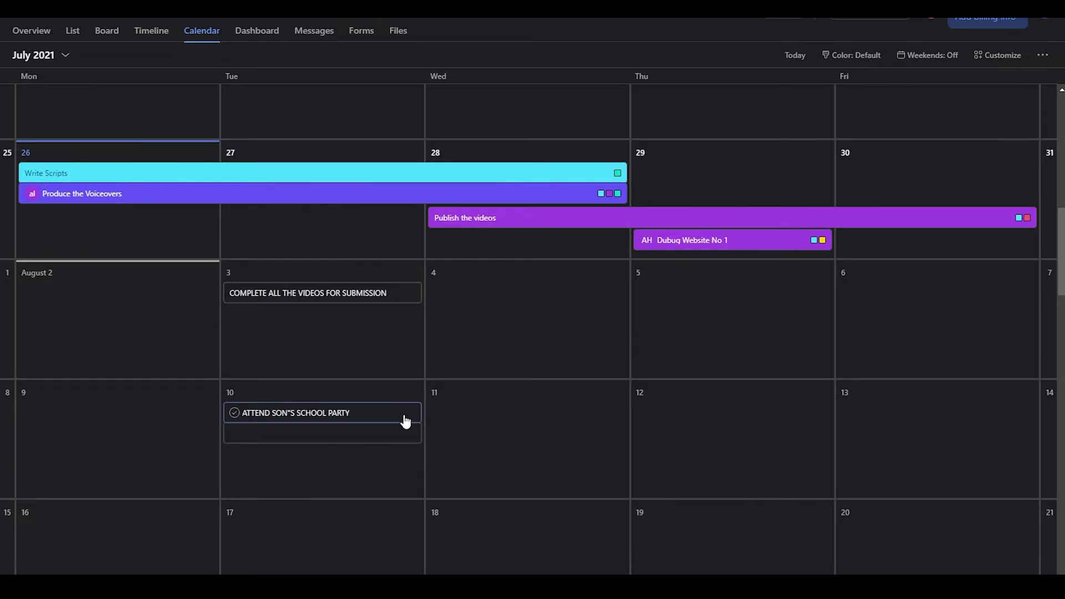
Step: Set the school party task's assignee to yourself, priority High and status At risk
left_click(387, 418)
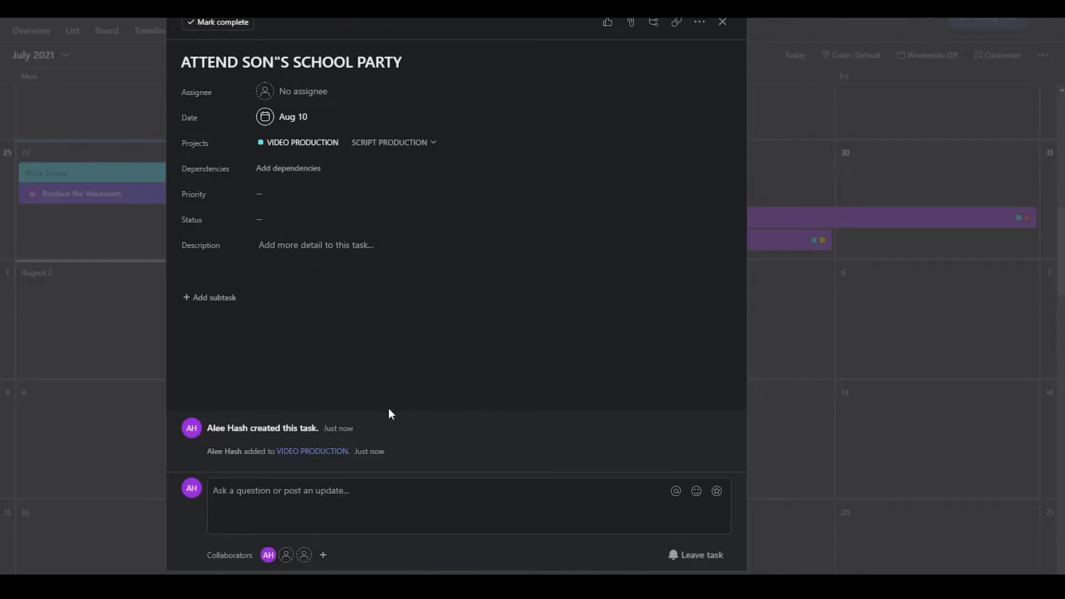
left_click(309, 93)
left_click(311, 113)
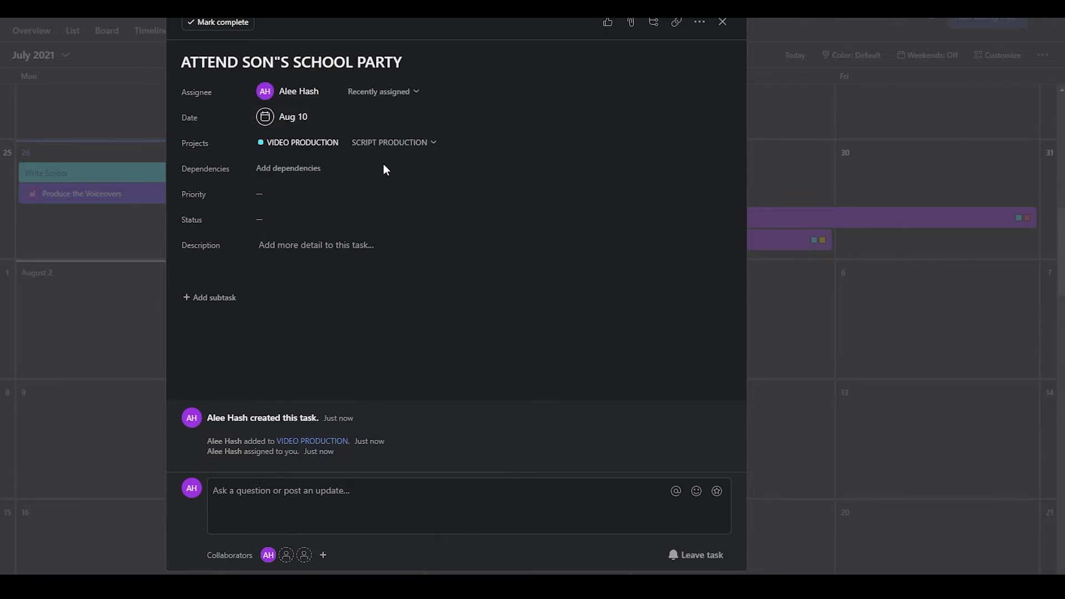
left_click(272, 194)
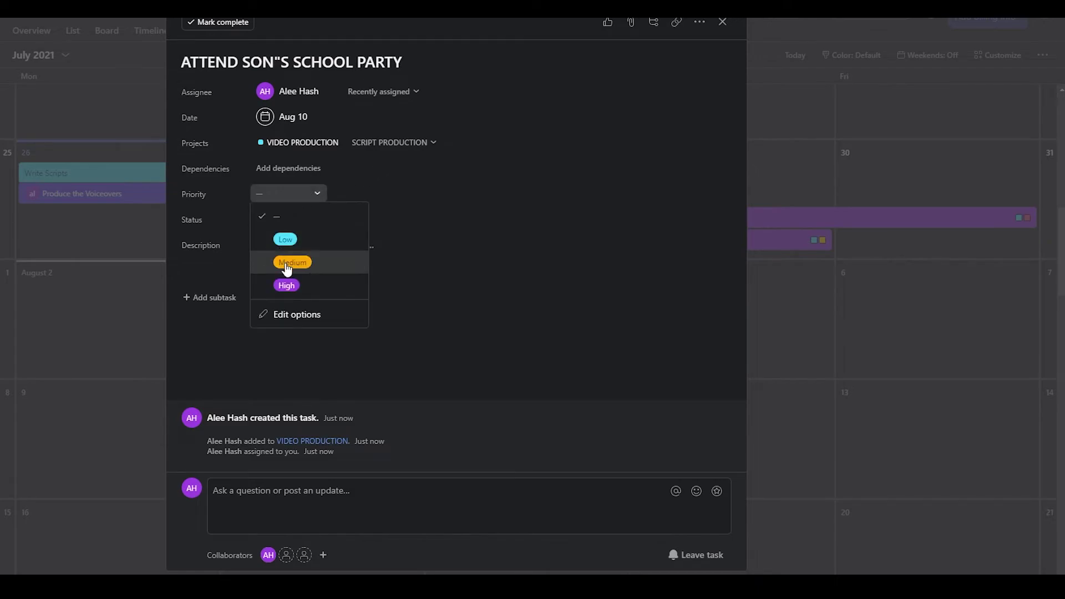
left_click(285, 282)
left_click(280, 218)
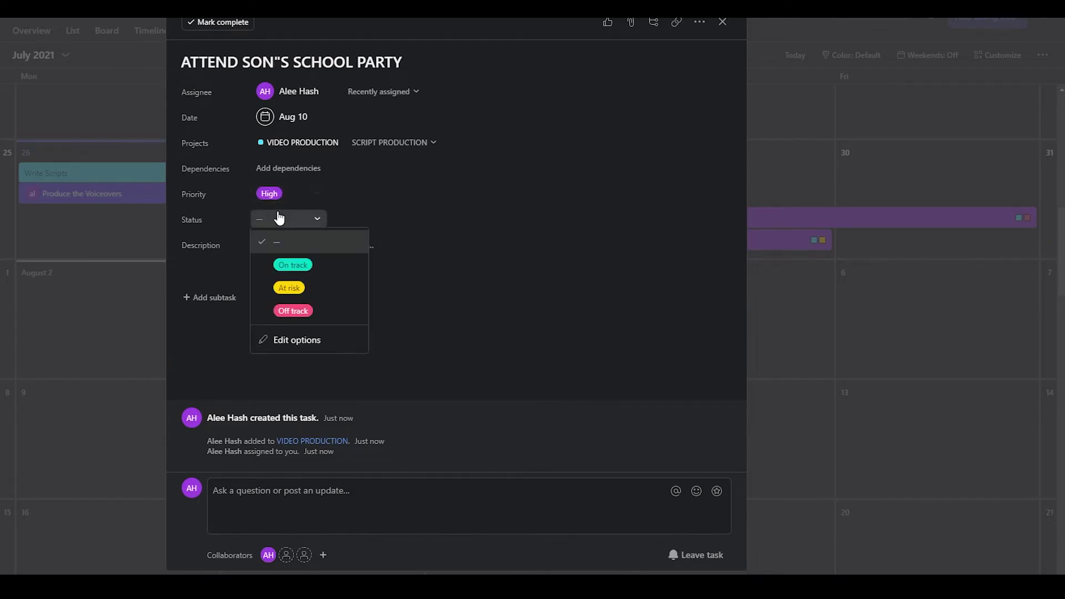
left_click(289, 289)
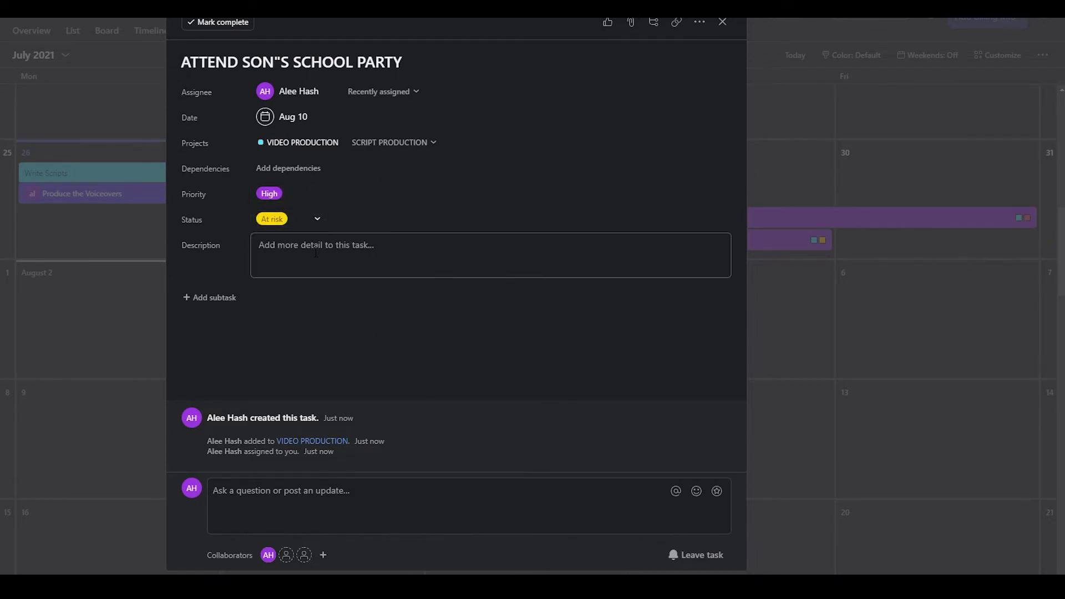
left_click(134, 129)
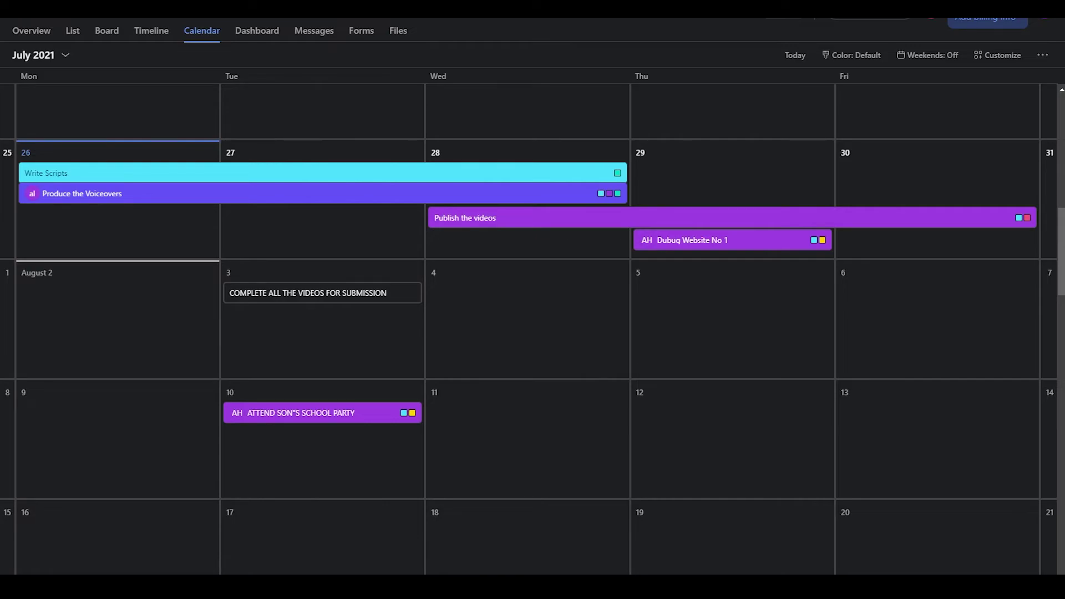
Step: In Board view, drag the school party card into Dev Ops and Produce the Voiceovers into Video Production
left_click(112, 33)
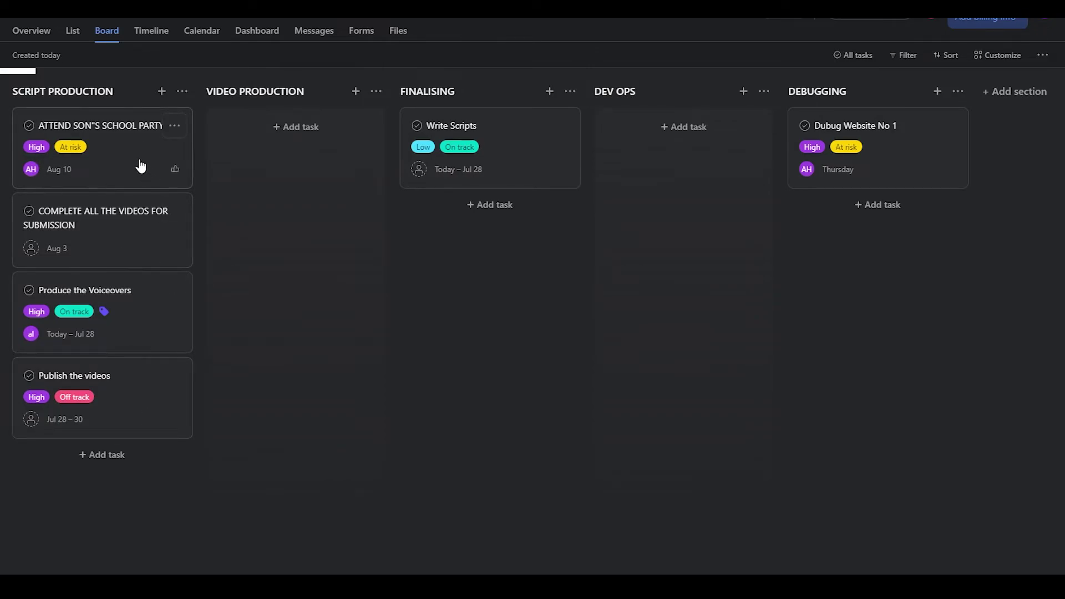
left_click(206, 39)
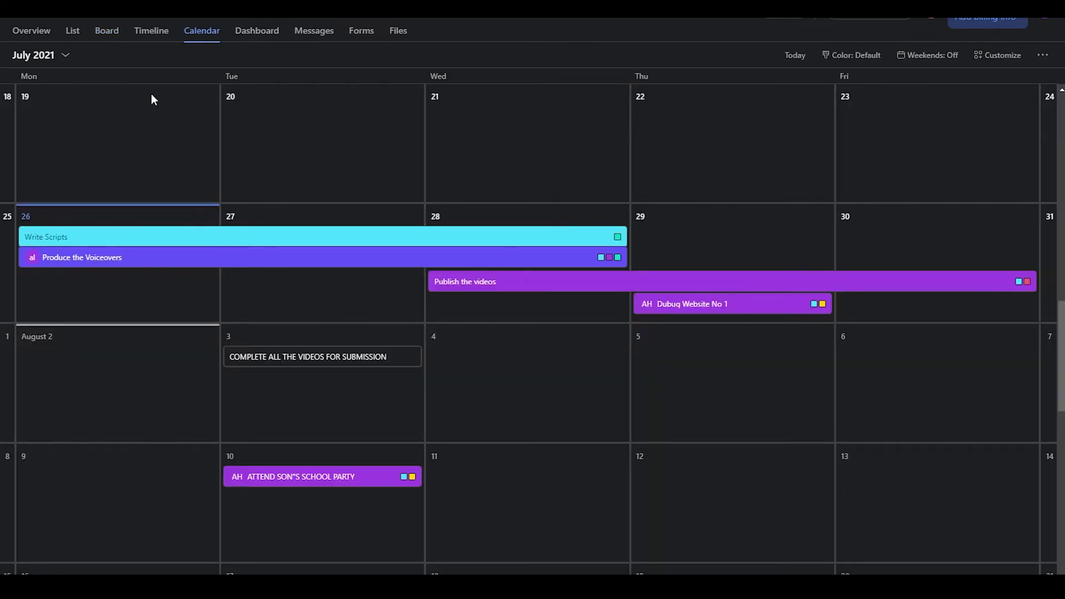
left_click(111, 35)
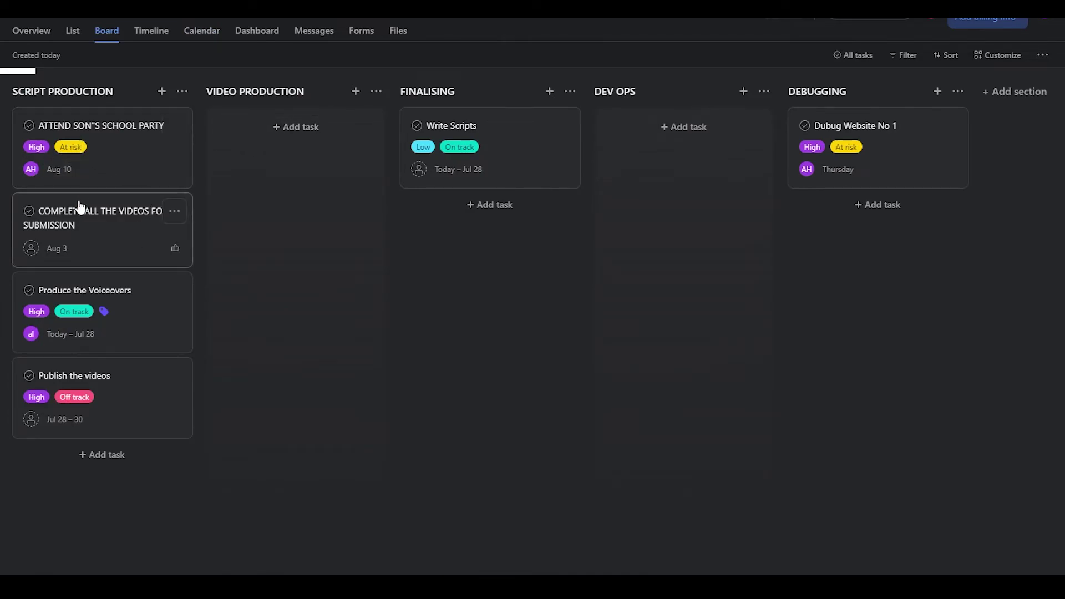
left_click_drag(93, 144, 699, 358)
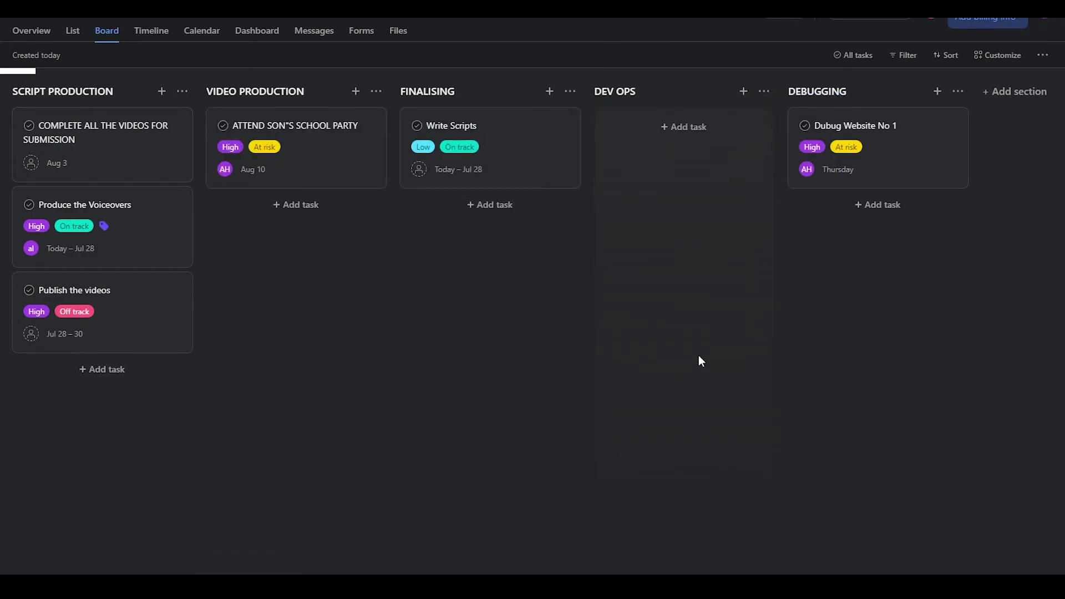
left_click_drag(302, 135, 727, 166)
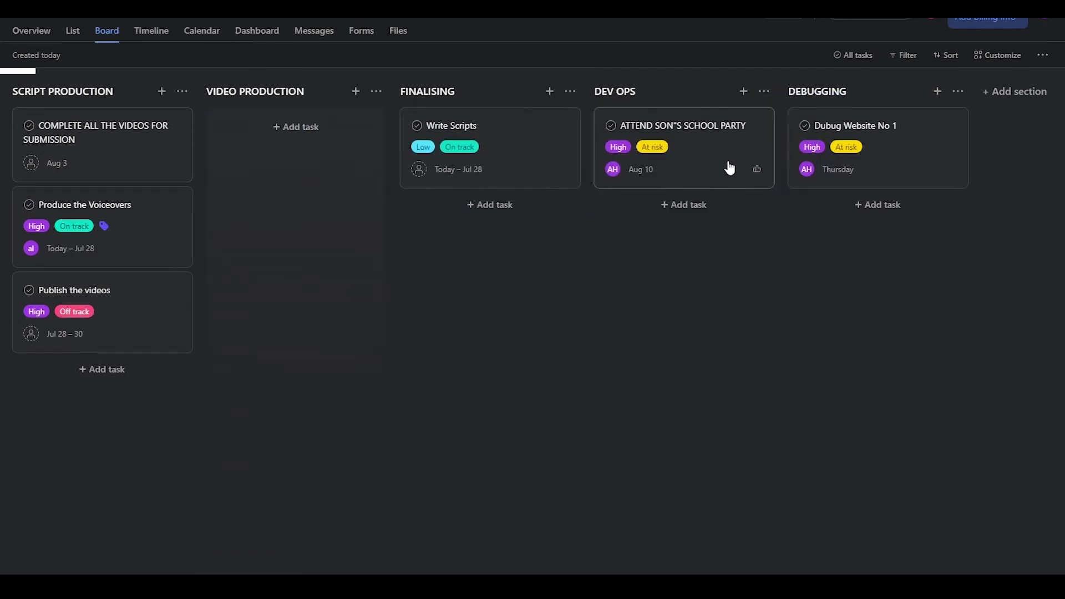
left_click_drag(83, 222, 294, 145)
left_click_drag(123, 228, 322, 248)
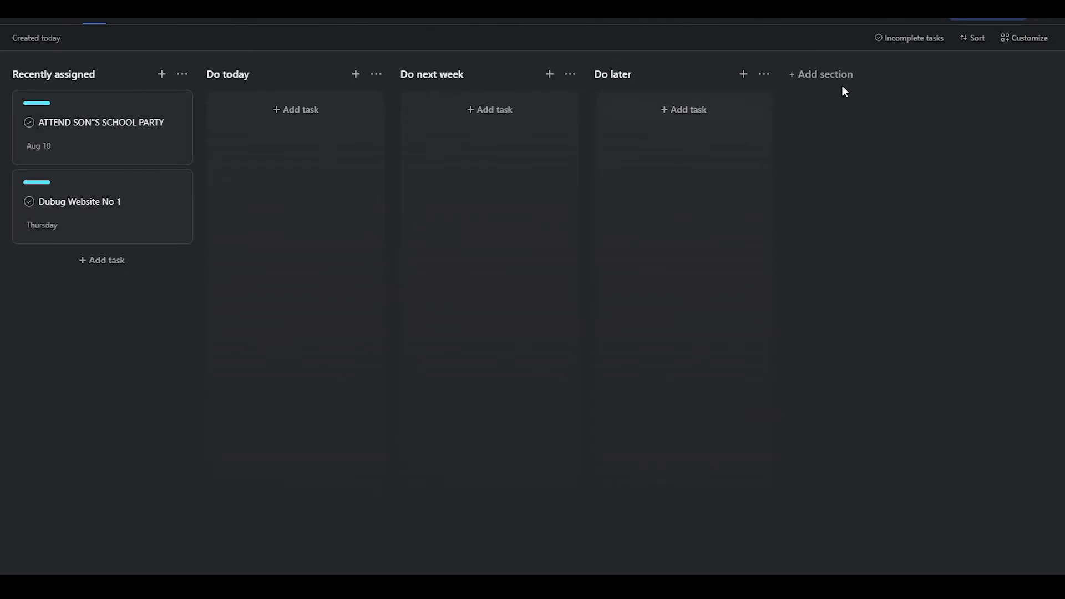
Step: Create a custom My Tasks rule: when a due date is set, move the task to Do today
left_click(1033, 37)
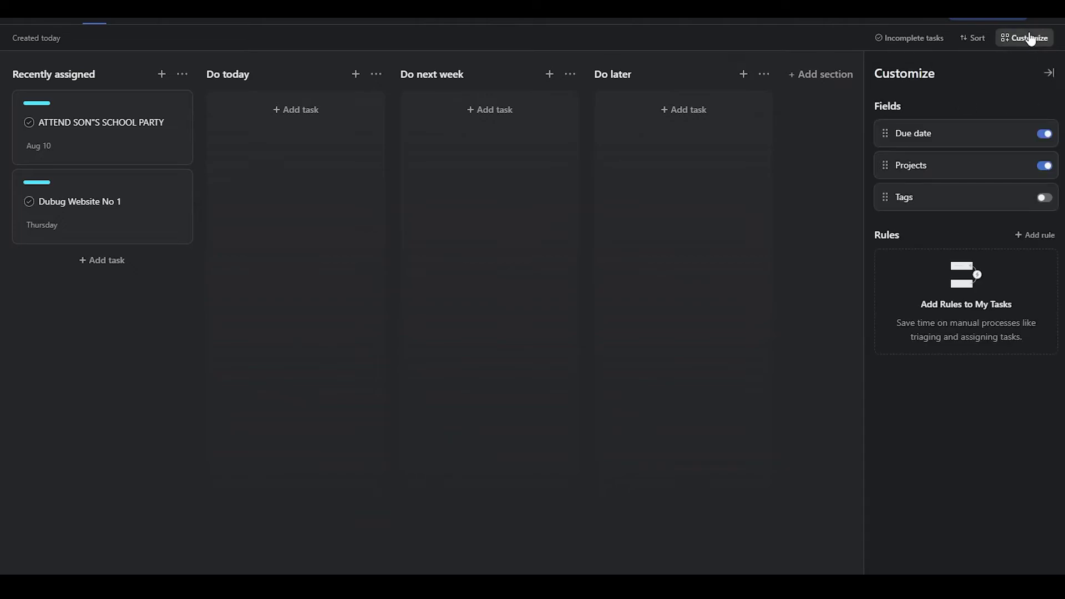
left_click(1036, 235)
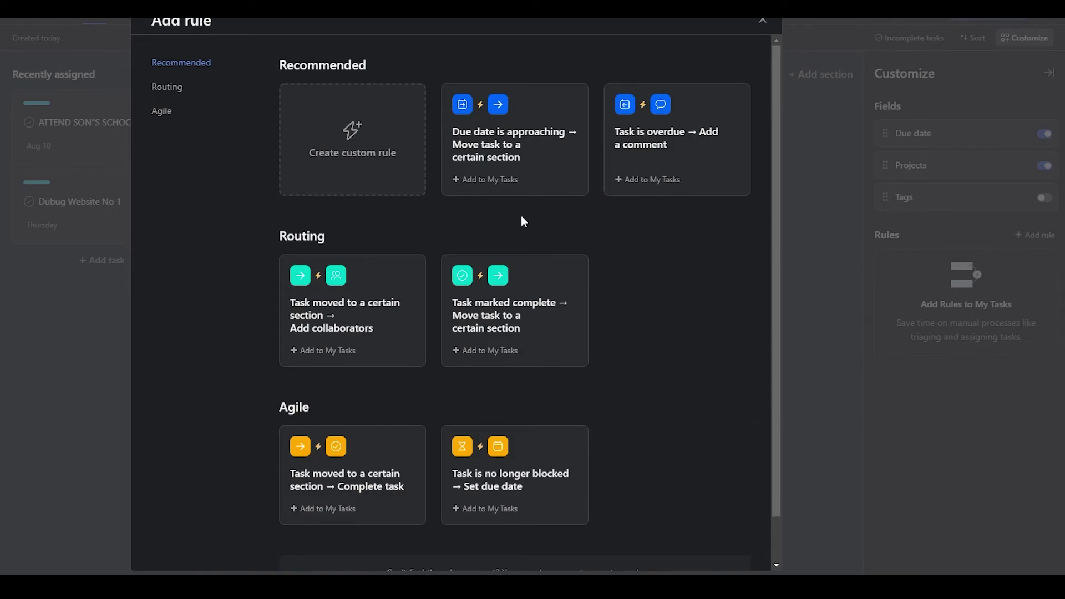
left_click(380, 160)
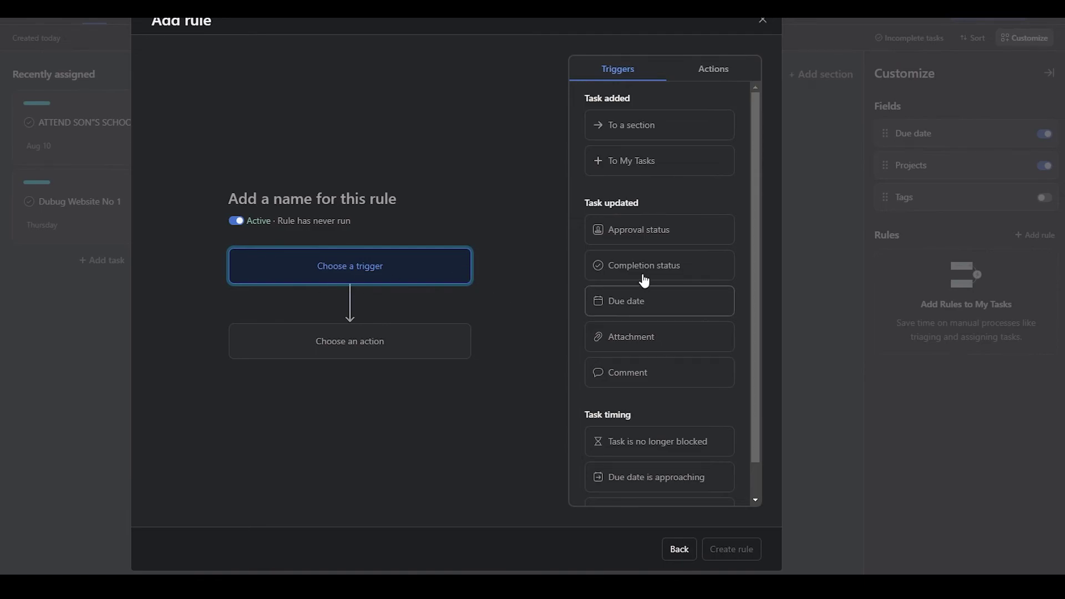
scroll(635, 214, "down", 1)
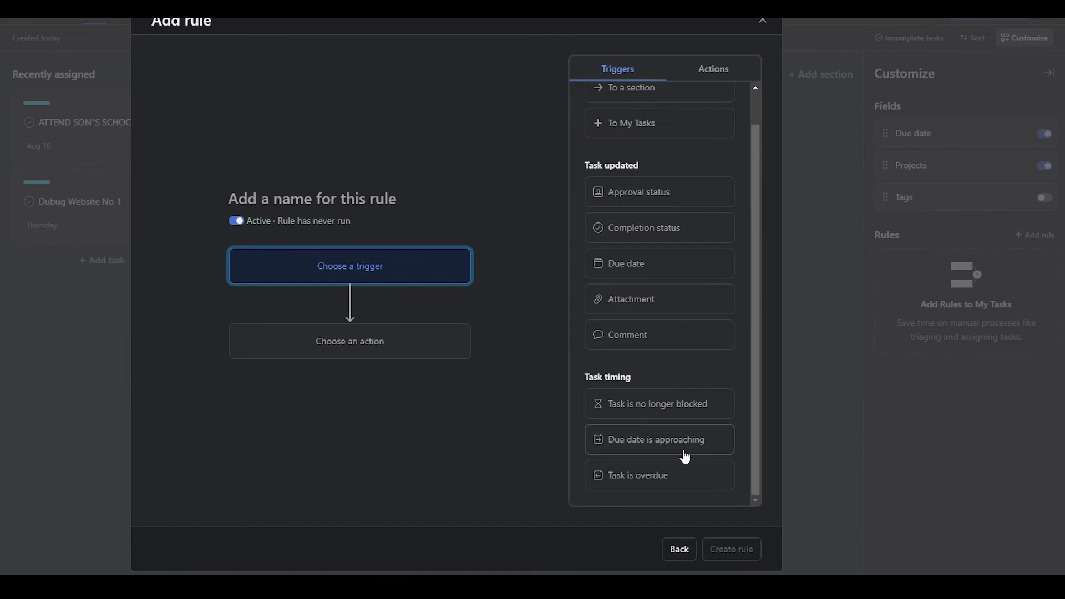
scroll(685, 456, "up", 1)
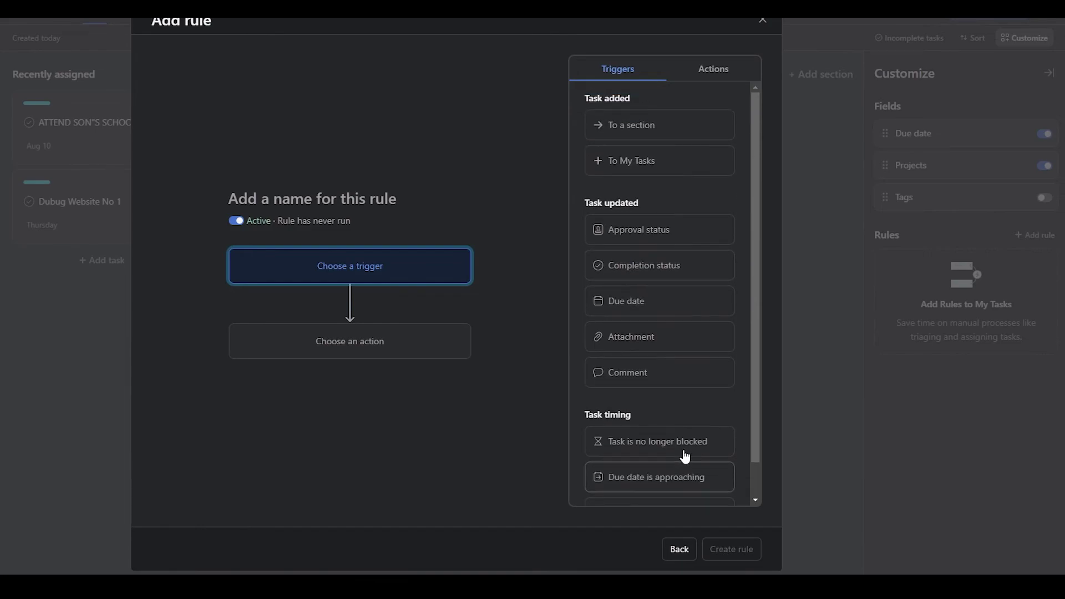
left_click(662, 308)
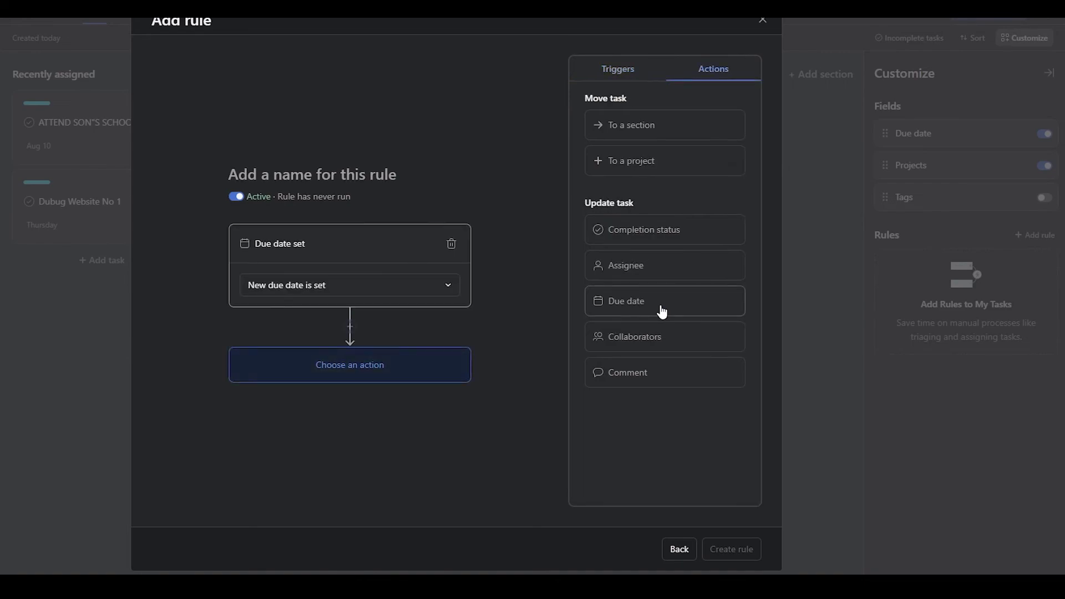
left_click(366, 369)
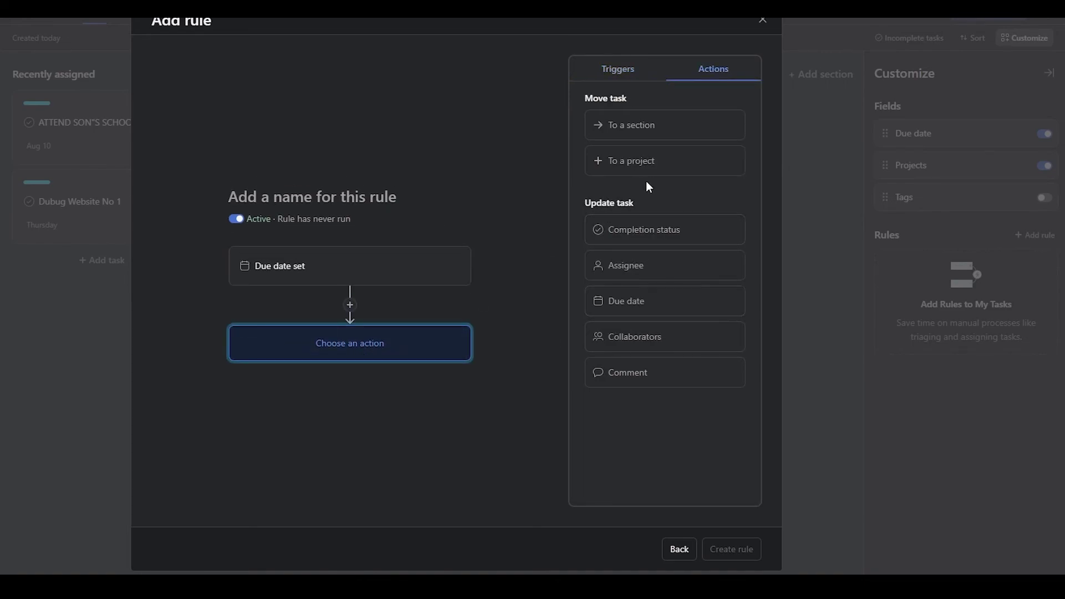
left_click(669, 127)
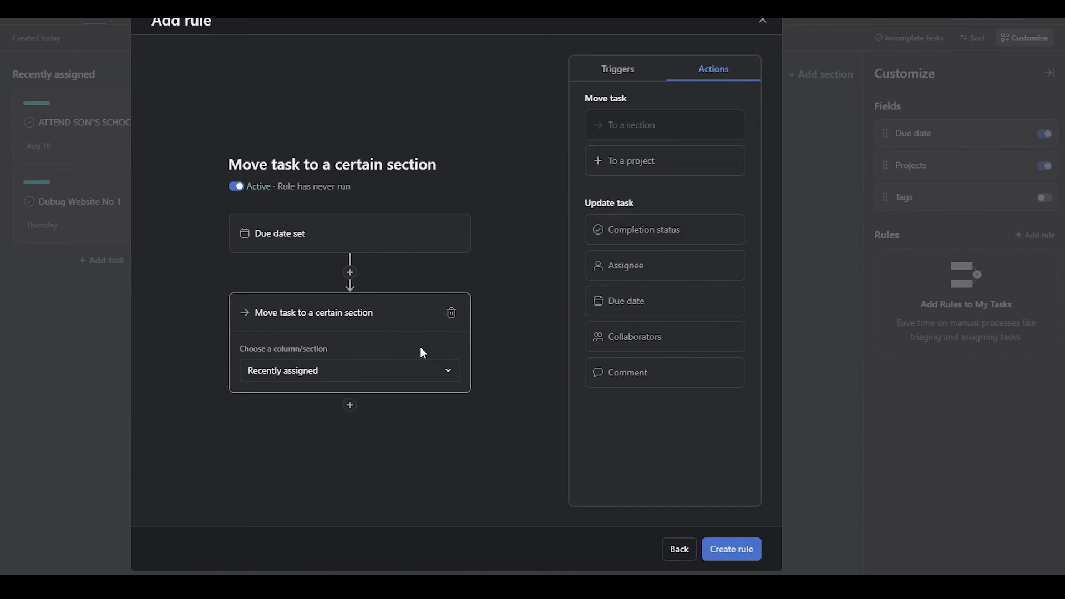
left_click(390, 378)
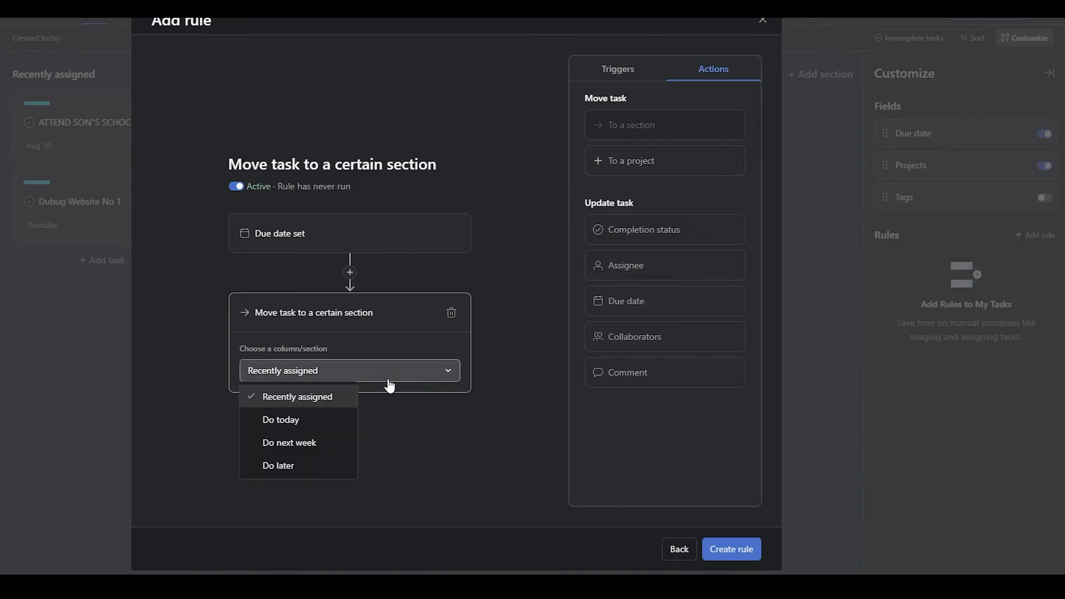
left_click(305, 423)
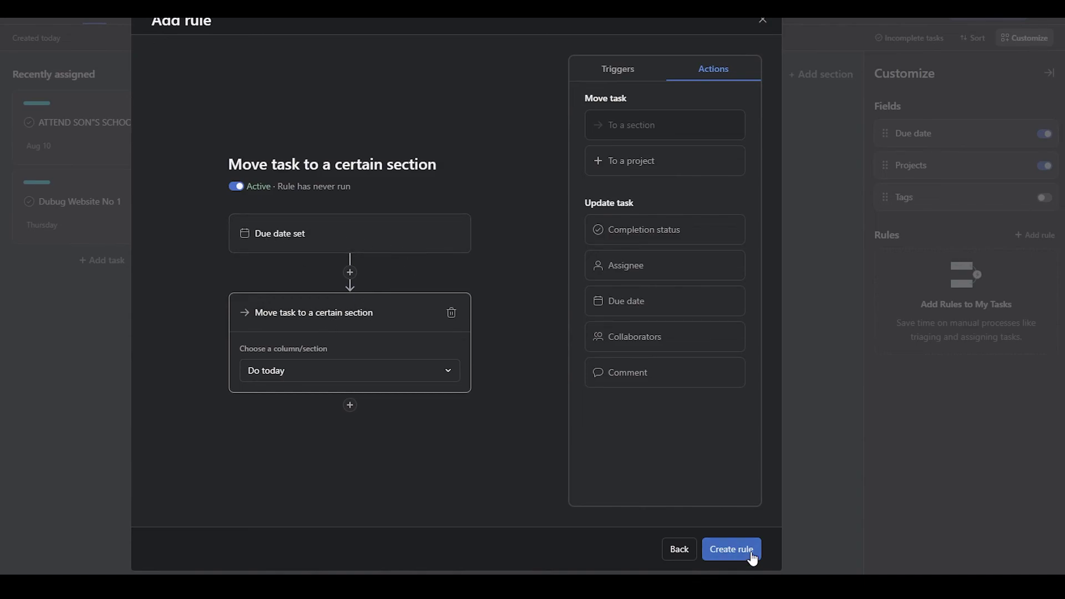
left_click(731, 549)
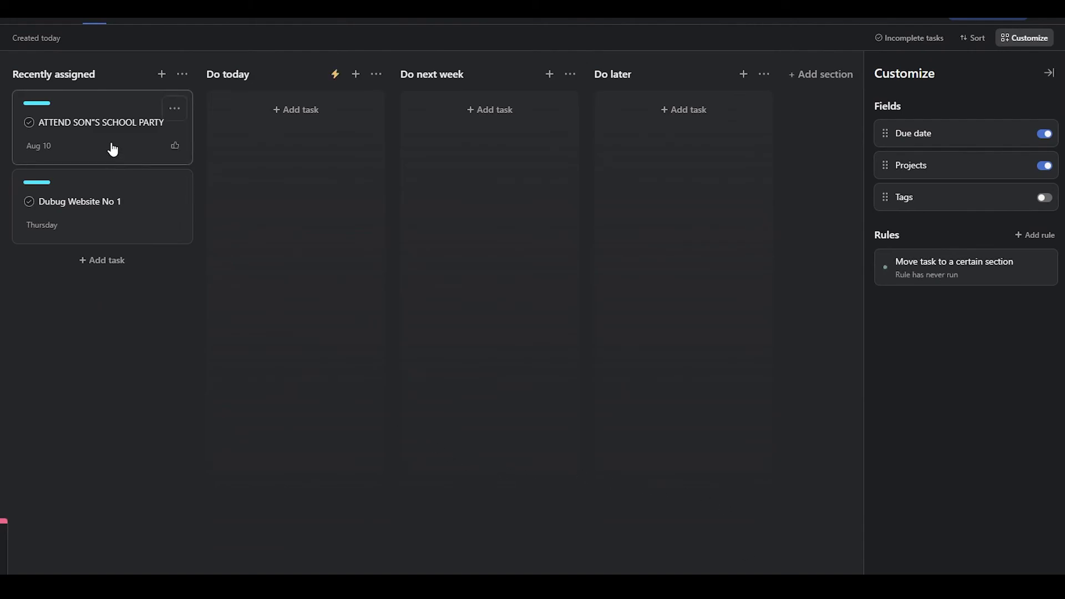
Step: Change the school party task's due date to August 11
left_click(92, 139)
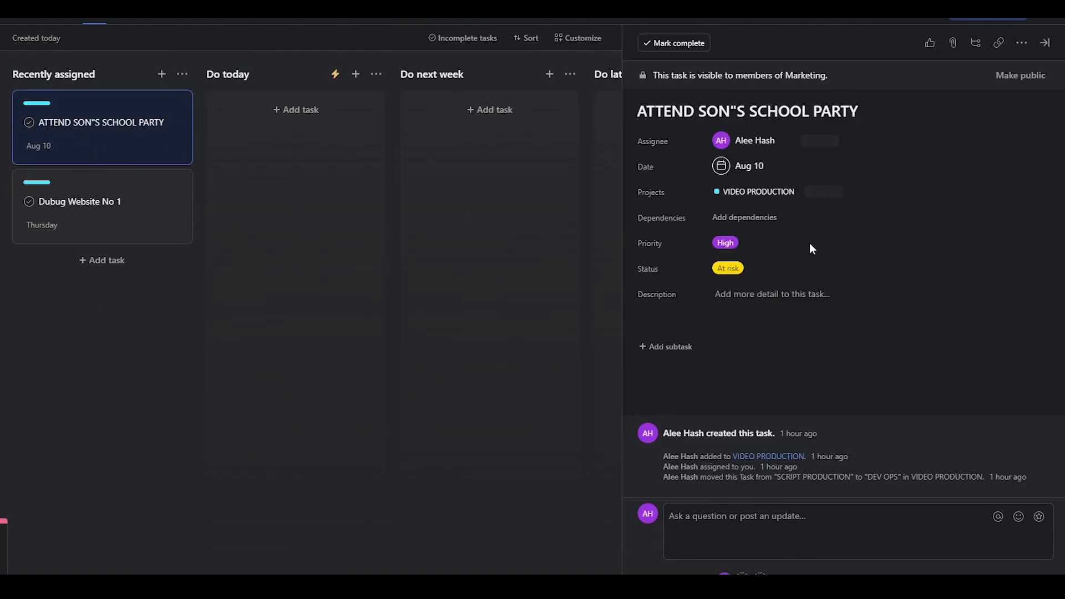
left_click(755, 167)
left_click(794, 281)
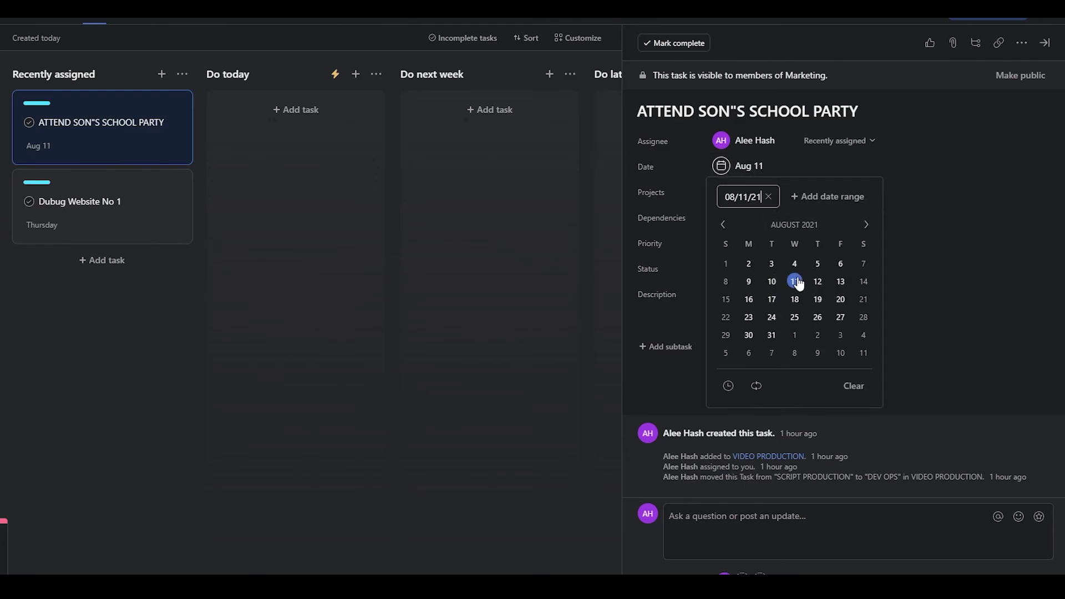
left_click(930, 368)
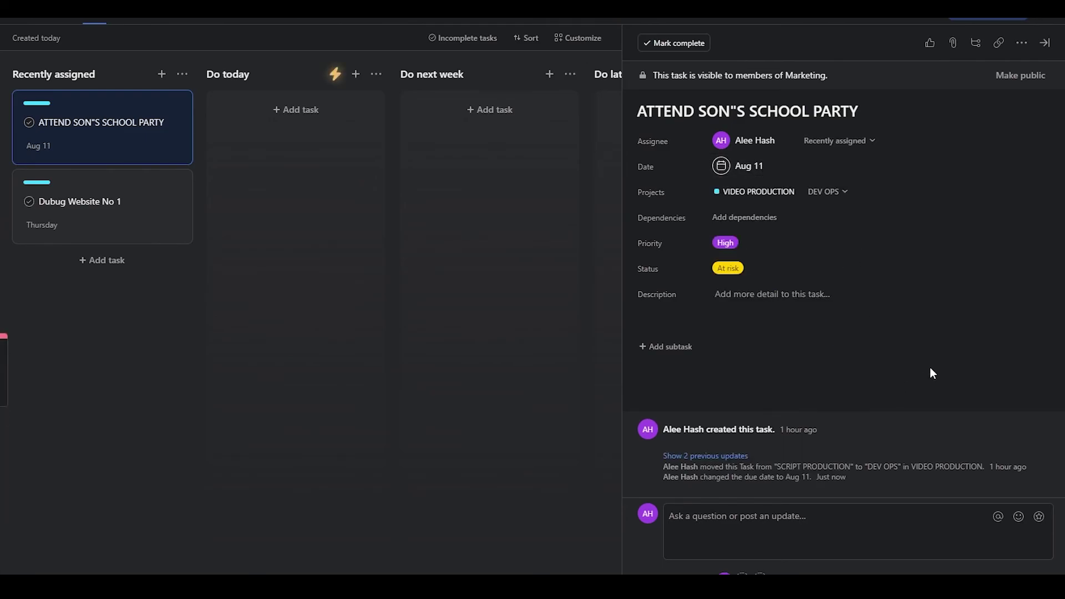
left_click(272, 389)
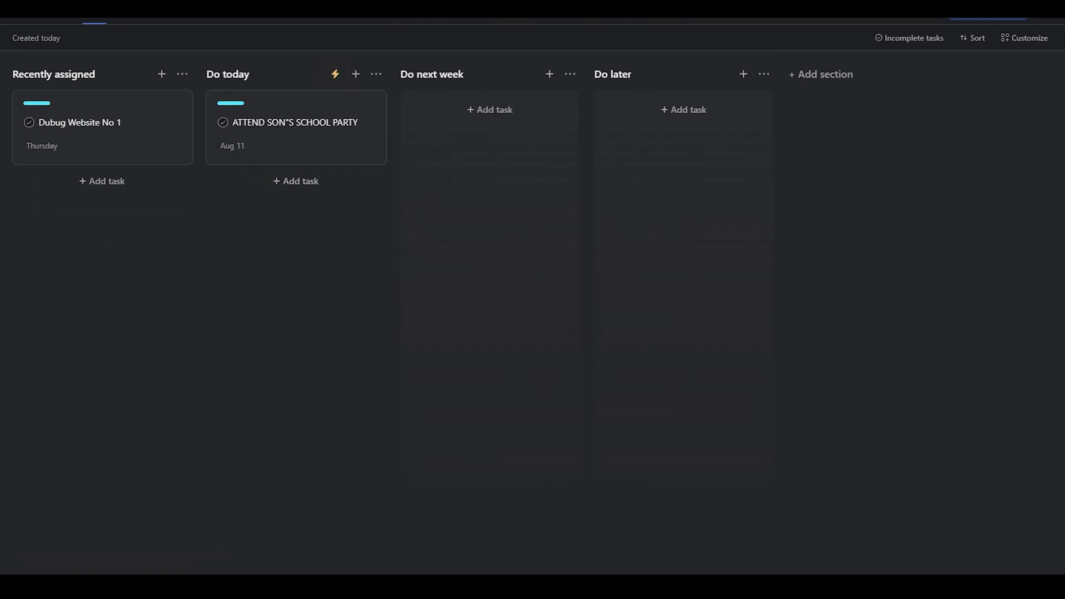
Step: Start adding another My Tasks rule from the customization options, then close the panel
left_click(1027, 39)
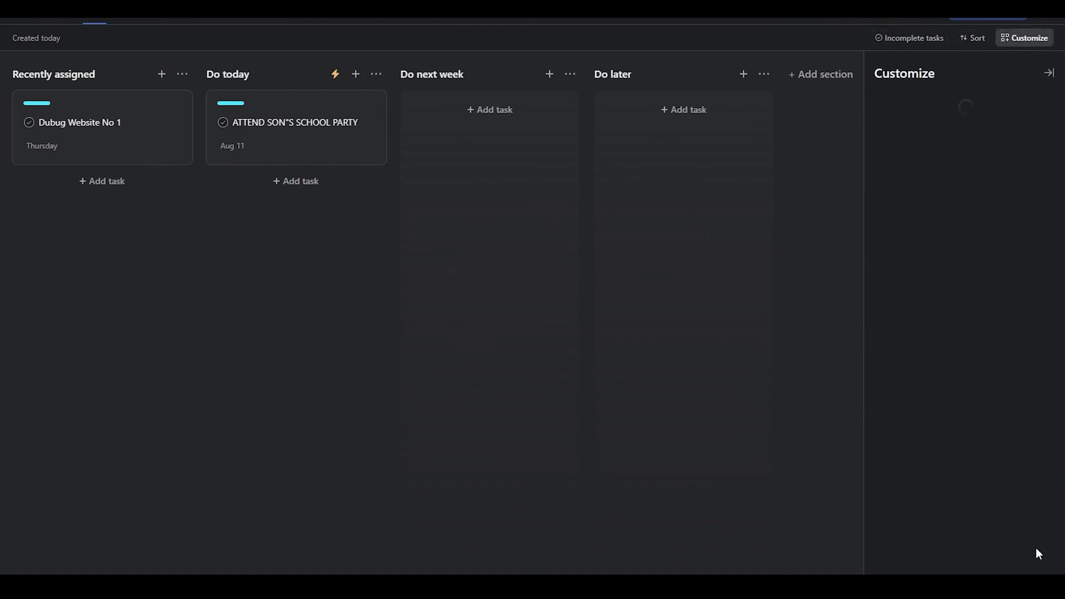
left_click(1033, 235)
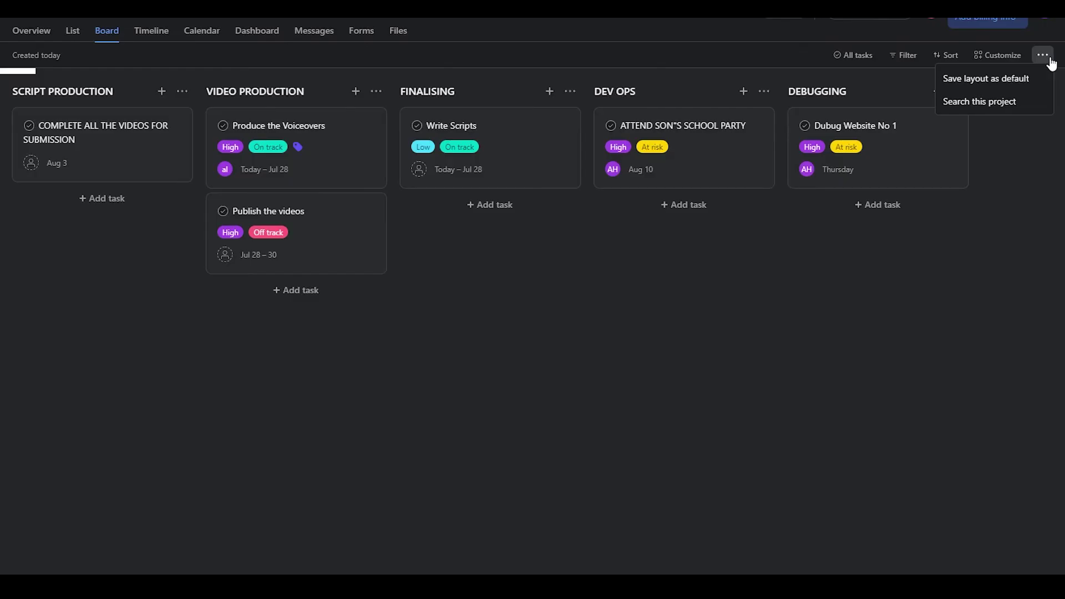
left_click(1045, 57)
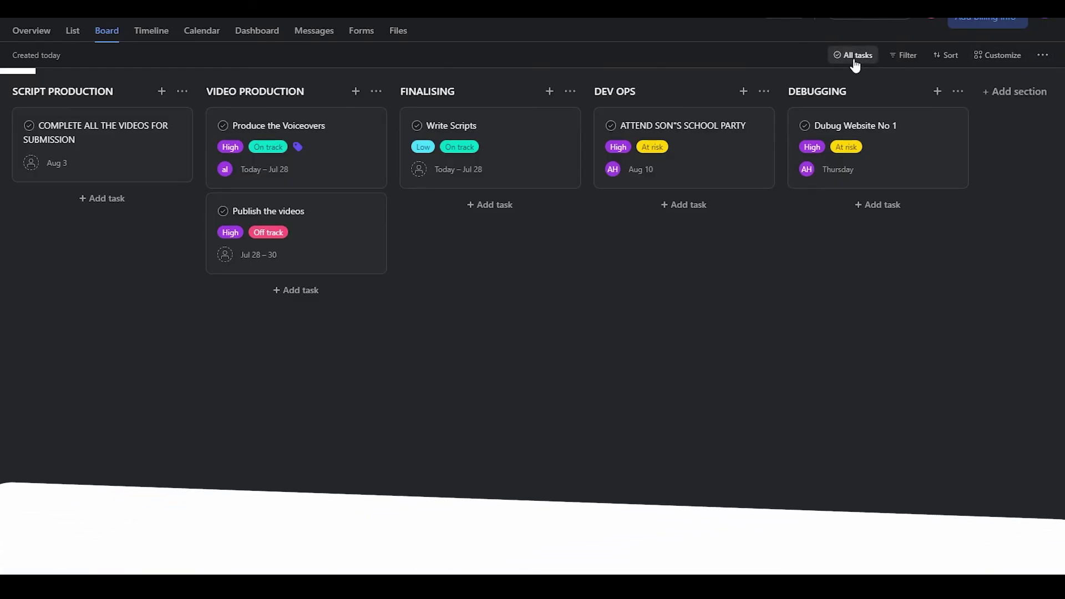